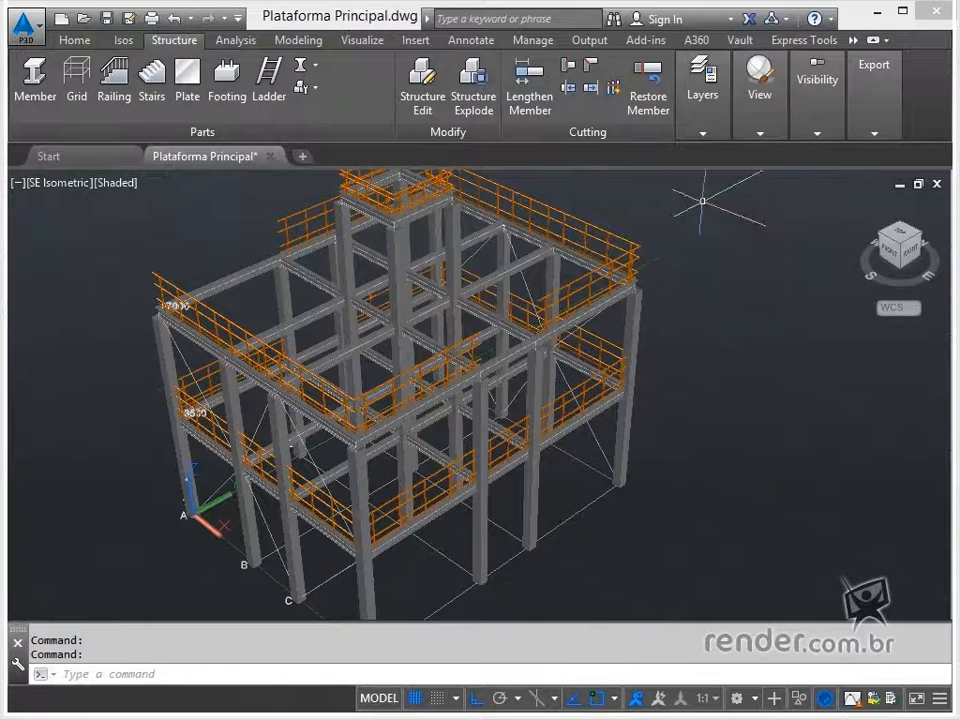
- Create a new layer named Escada Ladder in the layer manager
{"action": "left_click", "coordinate": [704, 133]}
{"action": "left_click", "coordinate": [700, 180]}
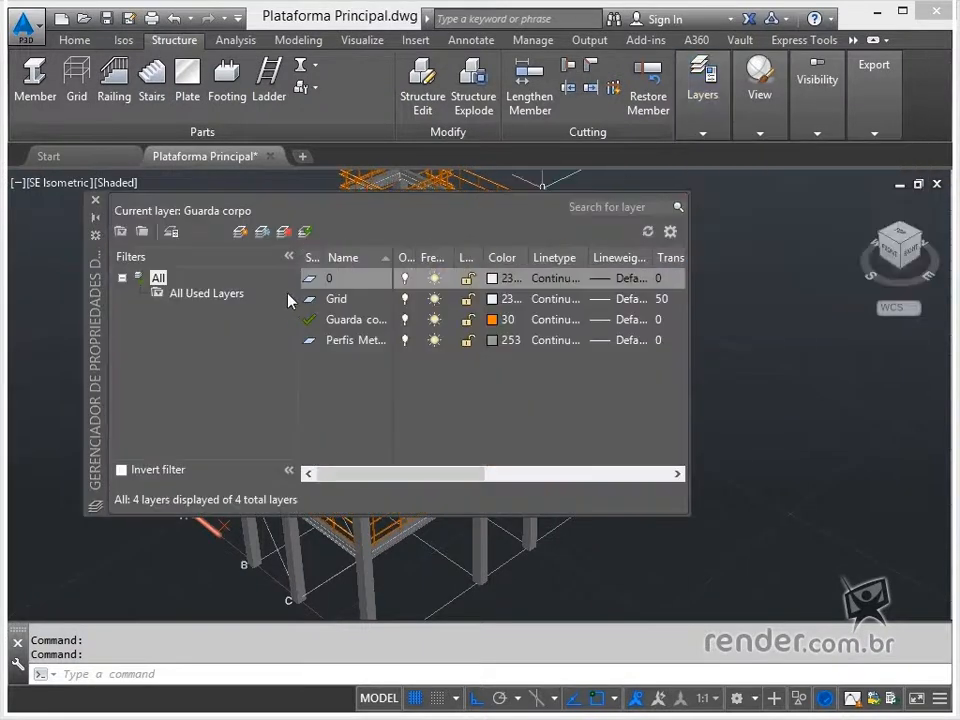
{"action": "left_click", "coordinate": [240, 233]}
{"action": "type", "text": "Es"}
{"action": "type", "text": "cada Ladder"}
- Set the Escada Ladder layer's color to blue index 160 and make it the current layer
{"action": "left_click", "coordinate": [491, 311]}
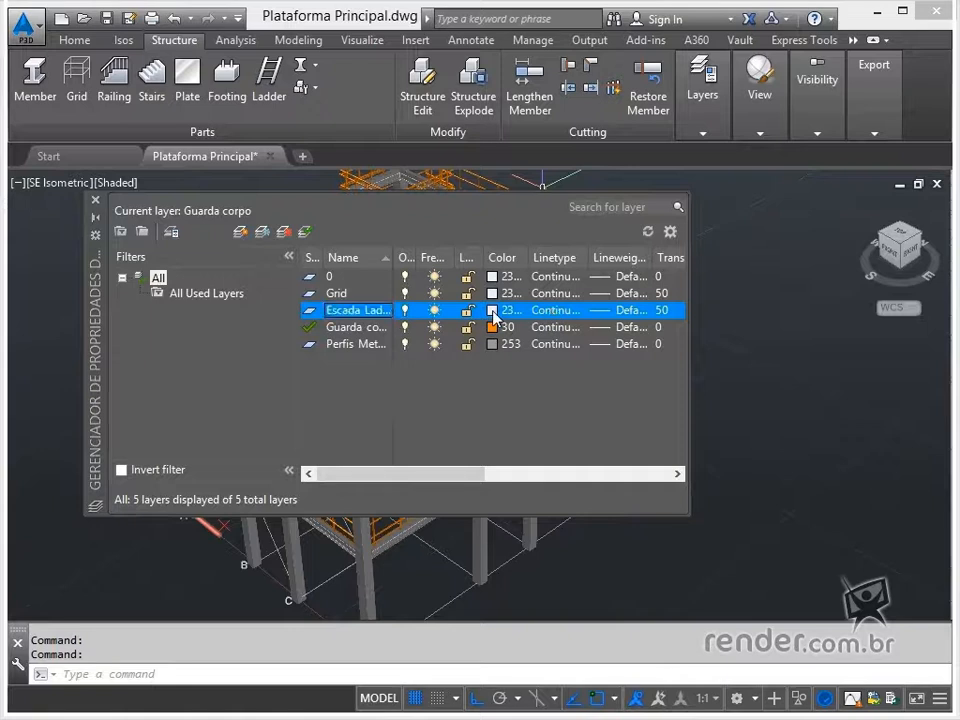
{"action": "left_click", "coordinate": [190, 164]}
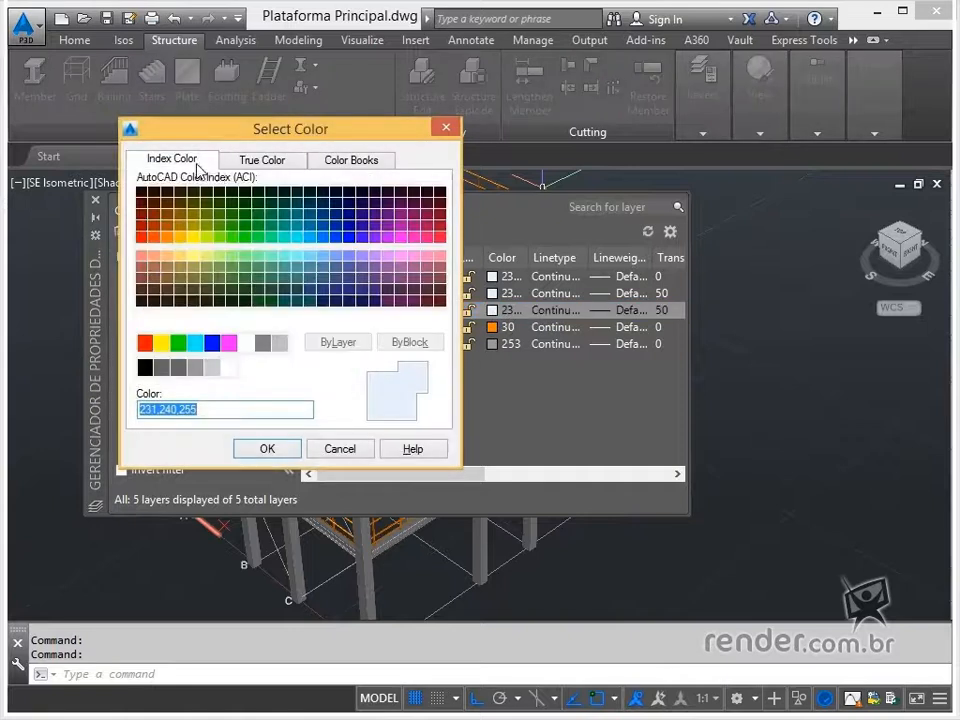
{"action": "left_click", "coordinate": [336, 237]}
{"action": "left_click", "coordinate": [279, 457]}
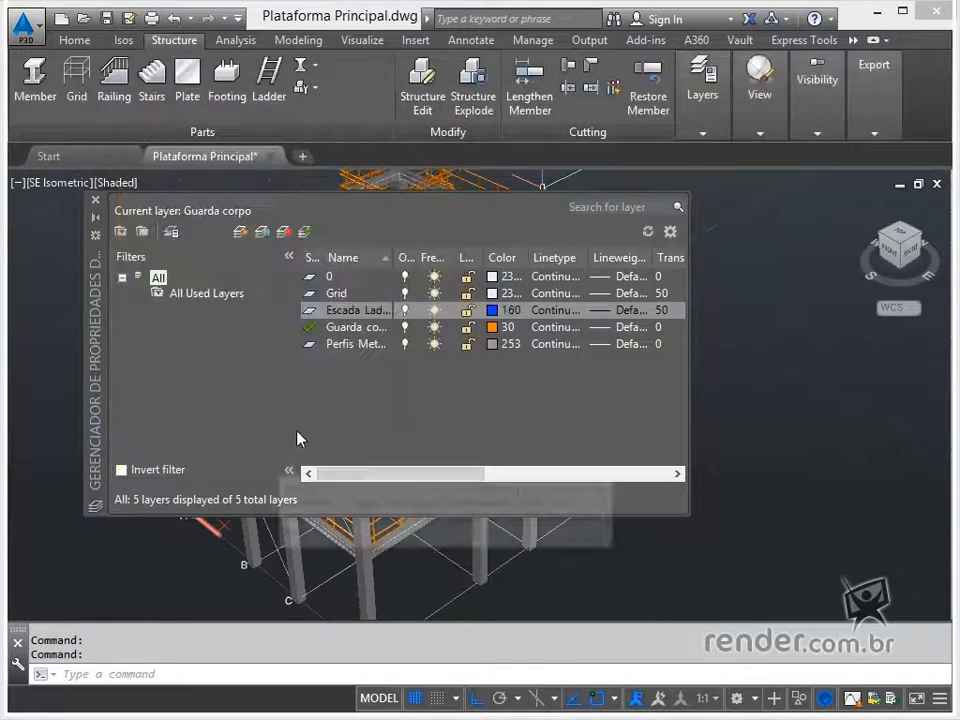
{"action": "double_click", "coordinate": [311, 311]}
{"action": "left_click", "coordinate": [95, 200]}
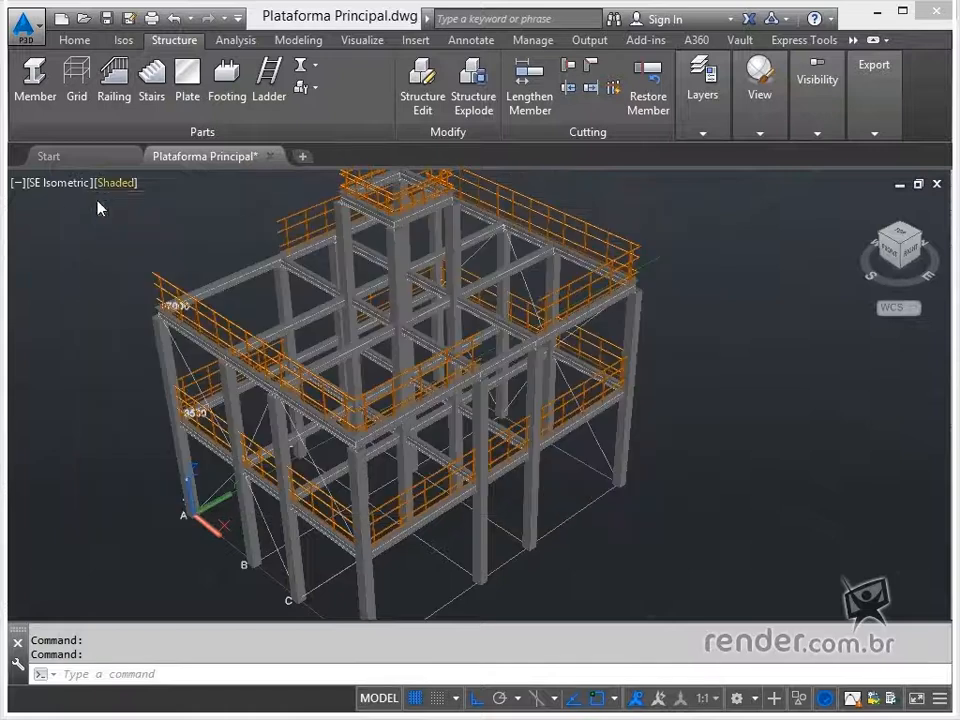
{"action": "key", "text": "Escape"}
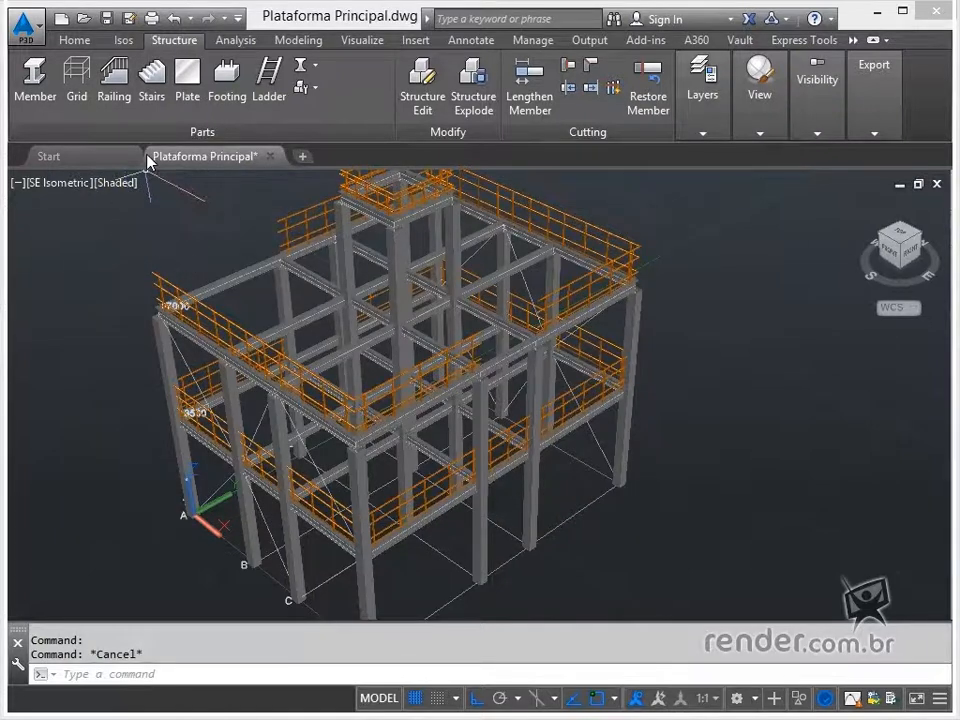
- Start a structural ladder and set its description to Escada Ladder in the ladder settings
{"action": "left_click", "coordinate": [258, 116]}
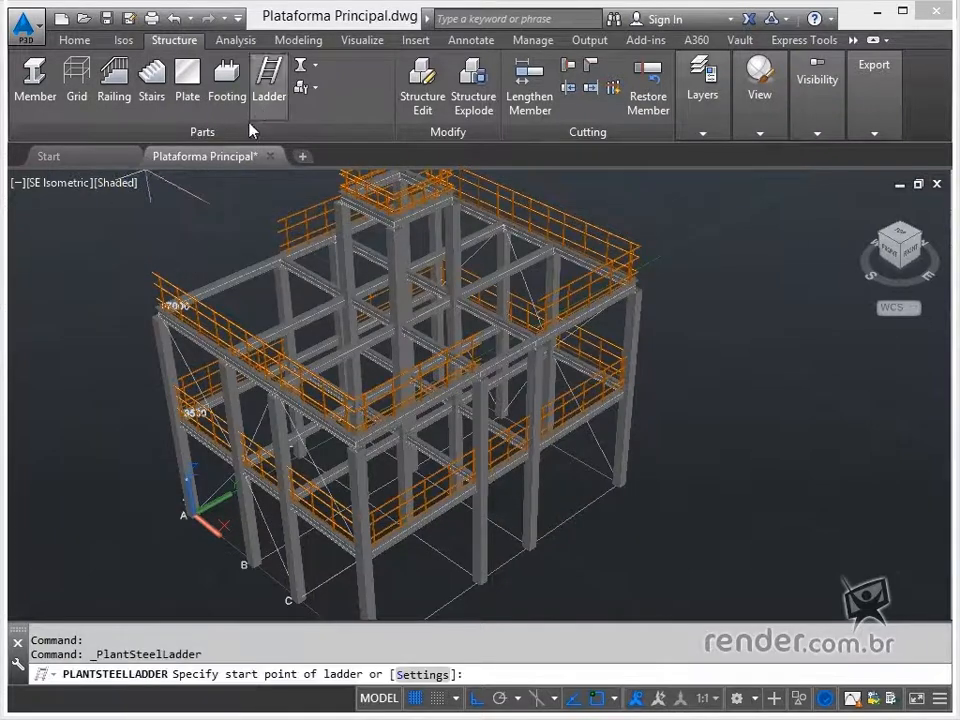
{"action": "right_click", "coordinate": [136, 246]}
{"action": "left_click", "coordinate": [207, 308]}
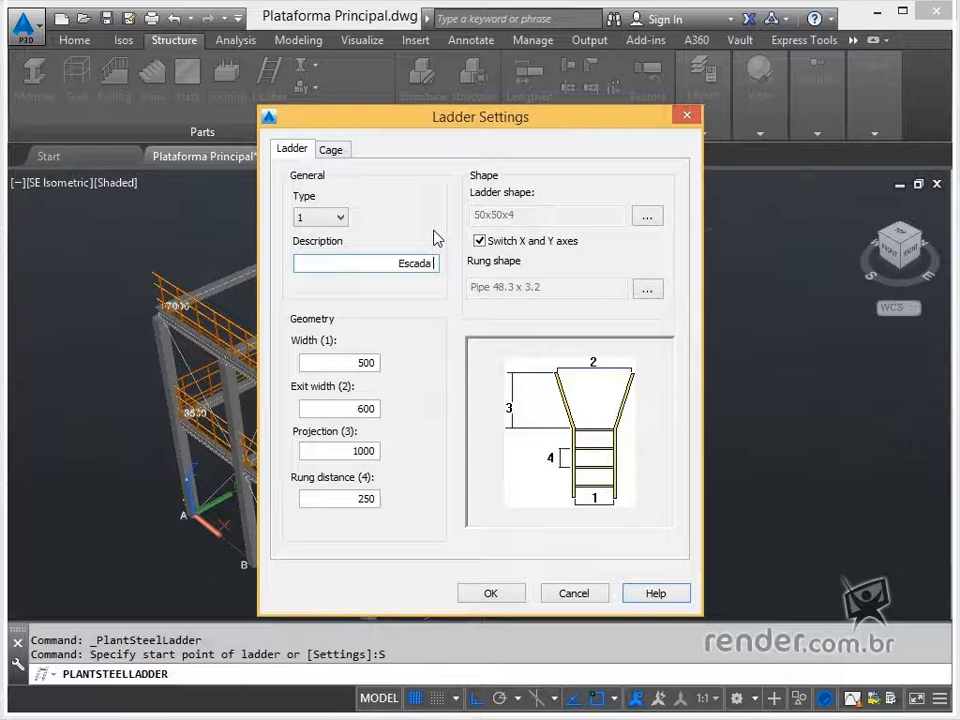
{"action": "type", "text": "er"}
- Set the ladder's width to 700, exit width to 900, projection to 1300 and rung distance to 350
{"action": "double_click", "coordinate": [372, 363]}
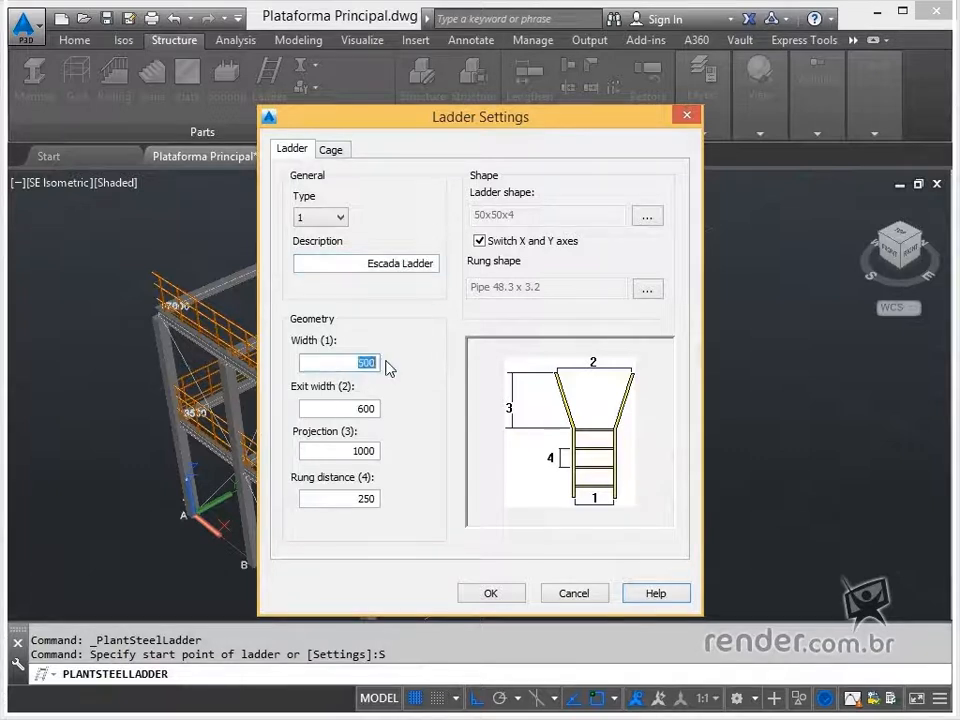
{"action": "double_click", "coordinate": [359, 409]}
{"action": "type", "text": "900"}
{"action": "double_click", "coordinate": [383, 451]}
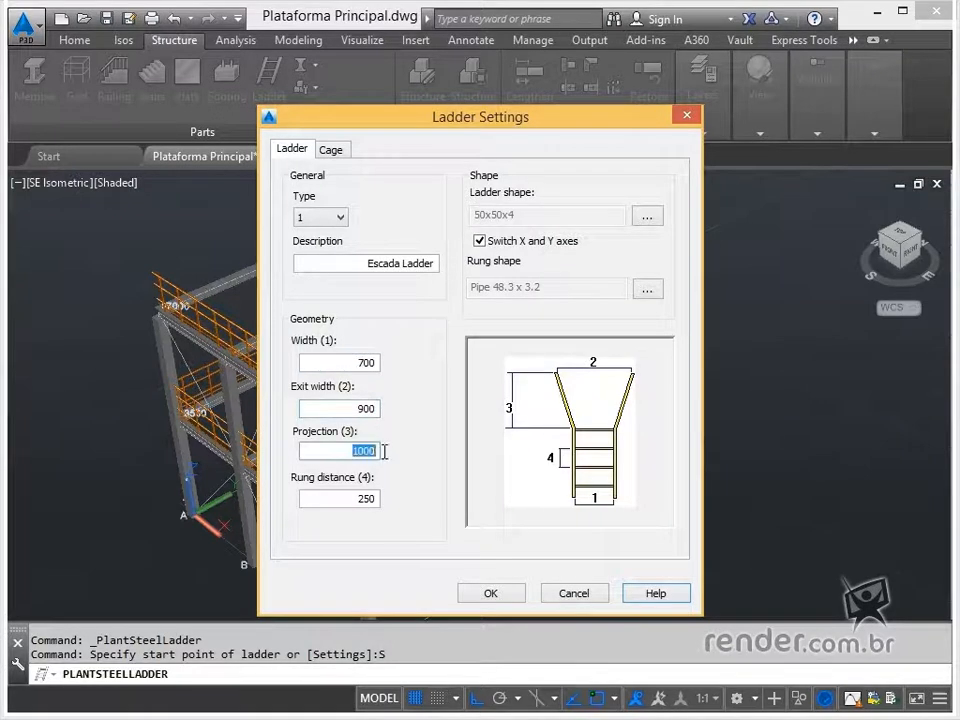
{"action": "type", "text": "1"}
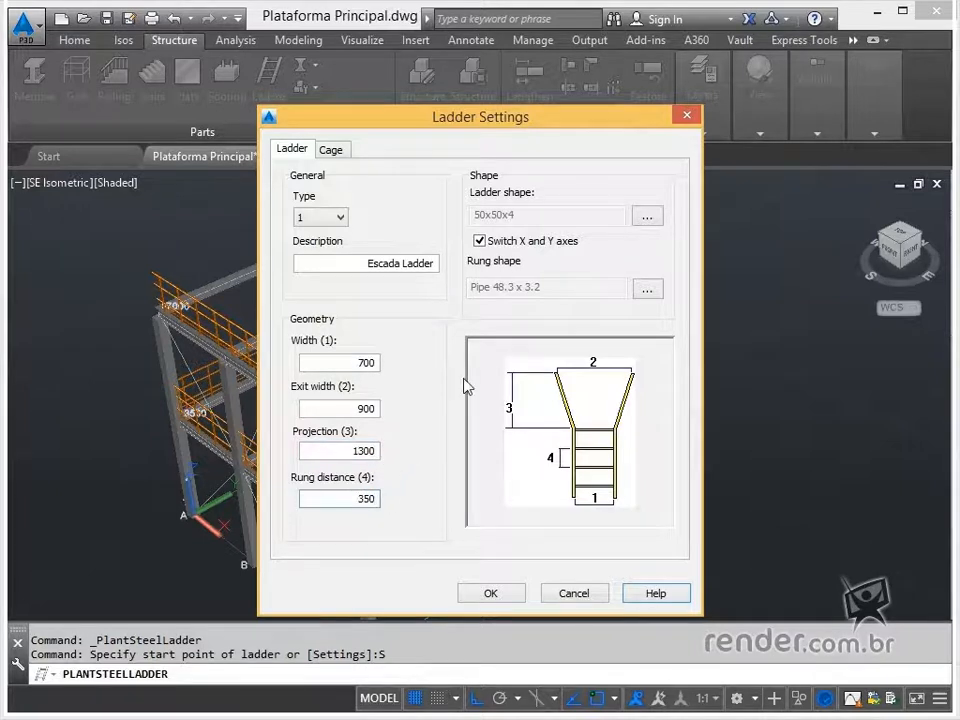
- Choose the DIN square shape 60x60x2.6 from the second Square Shapes type as the ladder shape
{"action": "left_click", "coordinate": [647, 216]}
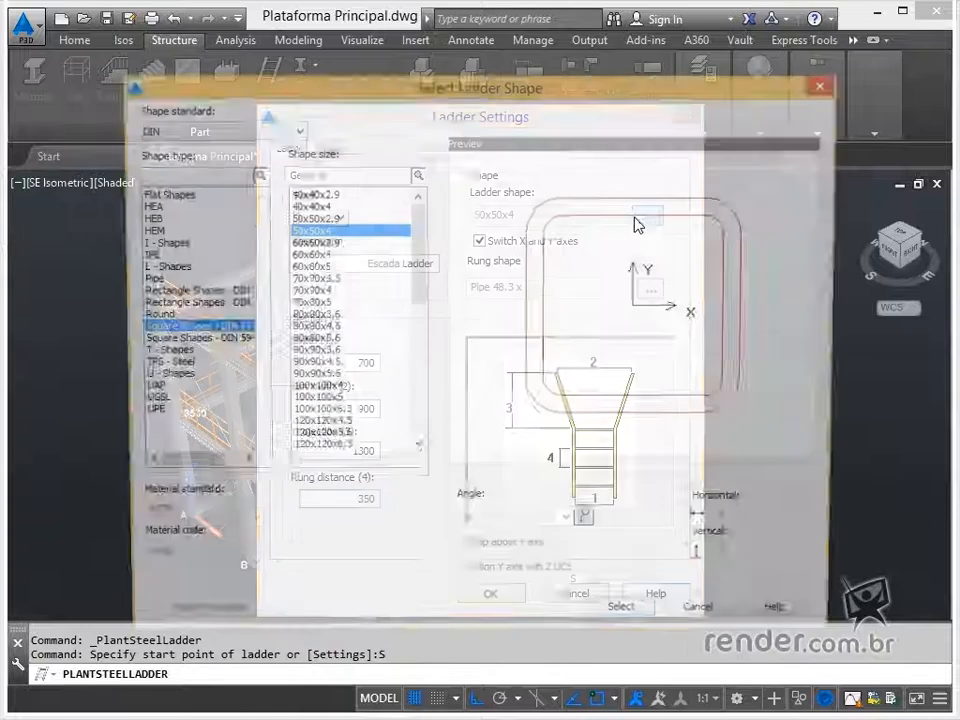
{"action": "left_click", "coordinate": [226, 340]}
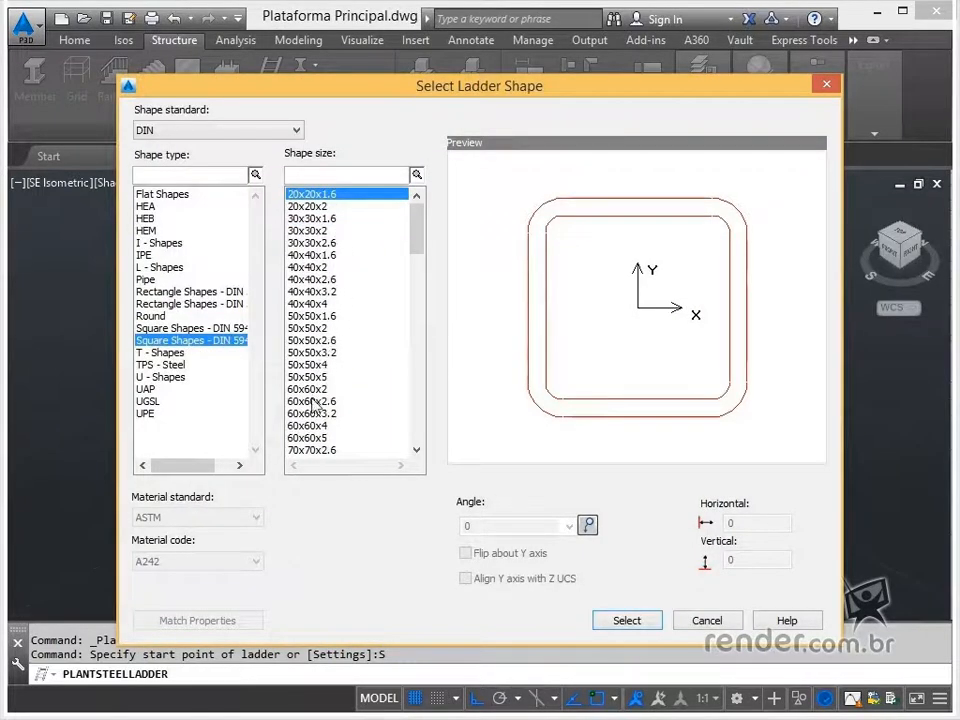
{"action": "left_click", "coordinate": [315, 401]}
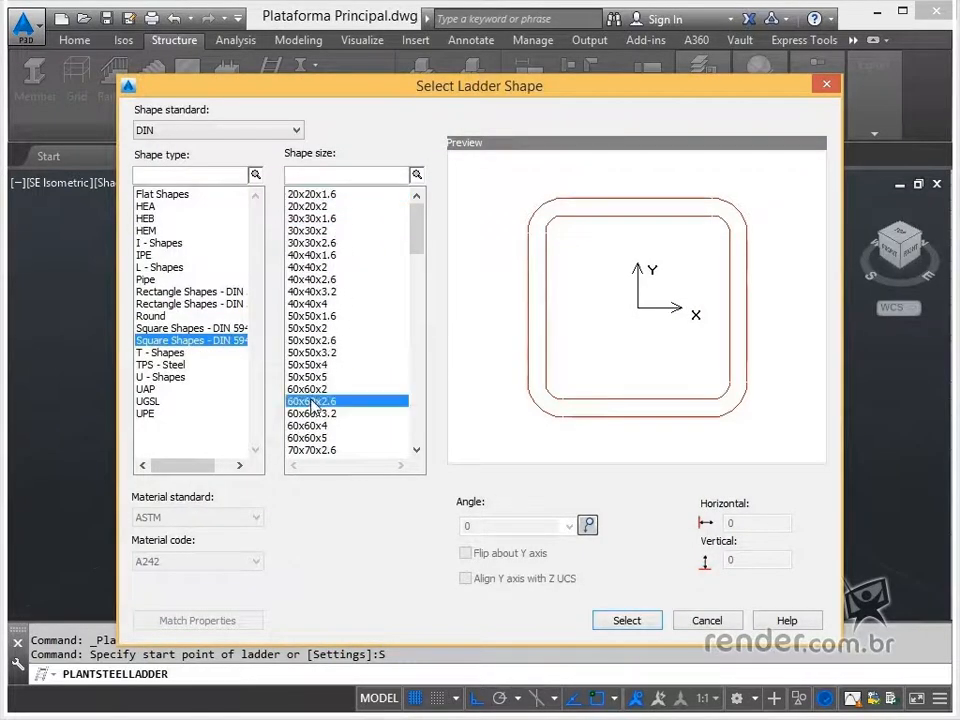
{"action": "left_click", "coordinate": [627, 621]}
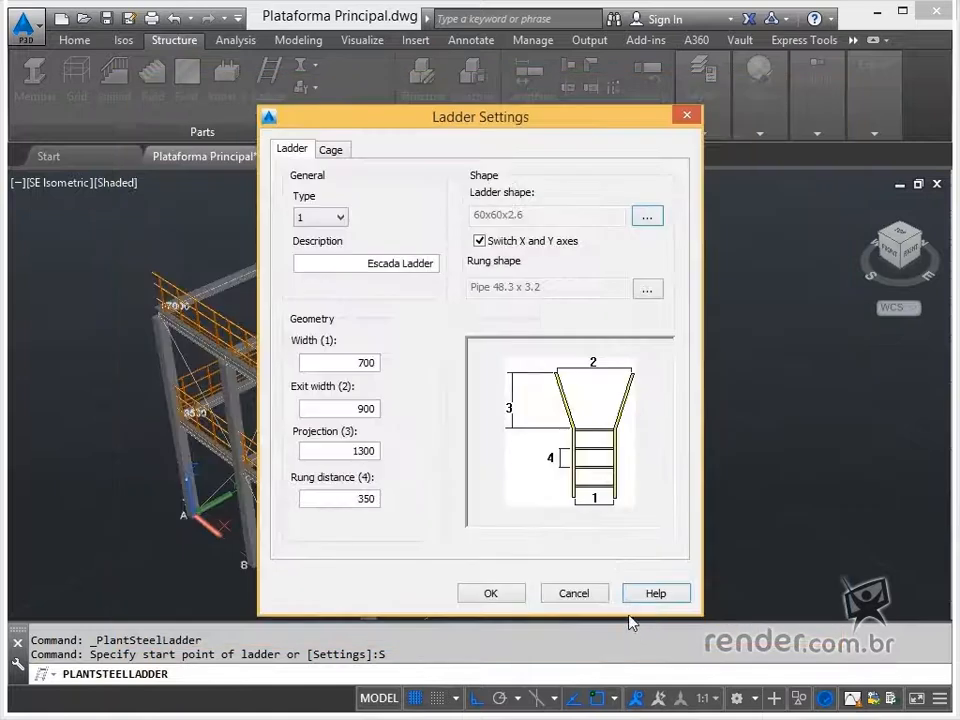
- Choose the DIN shape Pipe 48.3 x 2.6 as the rung shape
{"action": "left_click", "coordinate": [647, 289]}
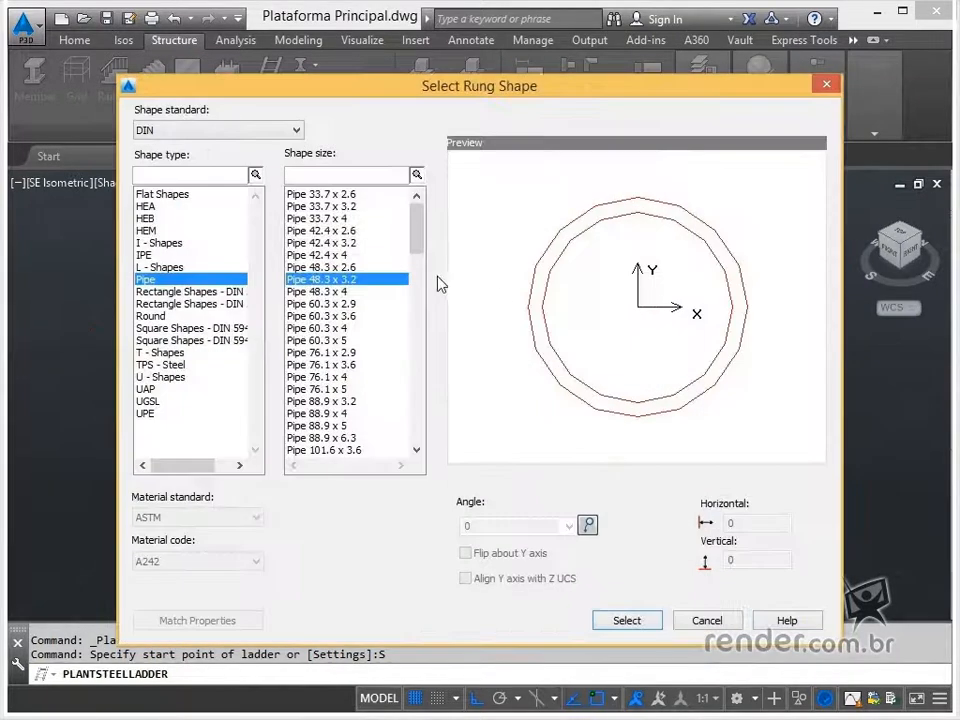
{"action": "left_click", "coordinate": [355, 268]}
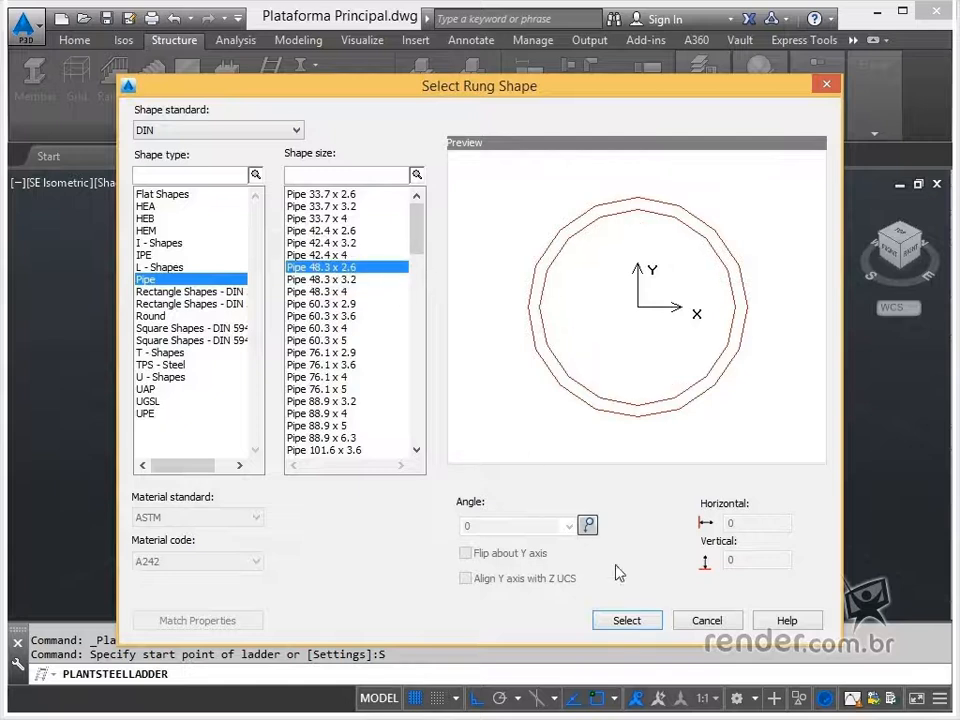
{"action": "left_click", "coordinate": [622, 621]}
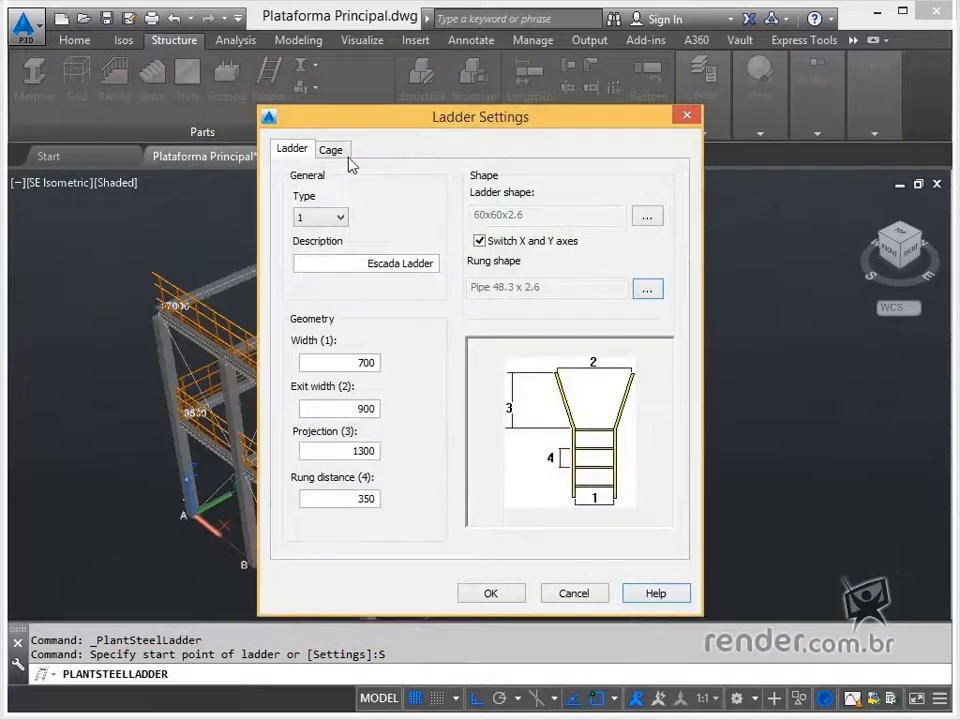
- Set the ladder cage's description to Grade de Proteção
{"action": "key", "text": "ctrl+Tab"}
{"action": "left_click_drag", "start_coordinate": [401, 251], "coordinate": [480, 251]}
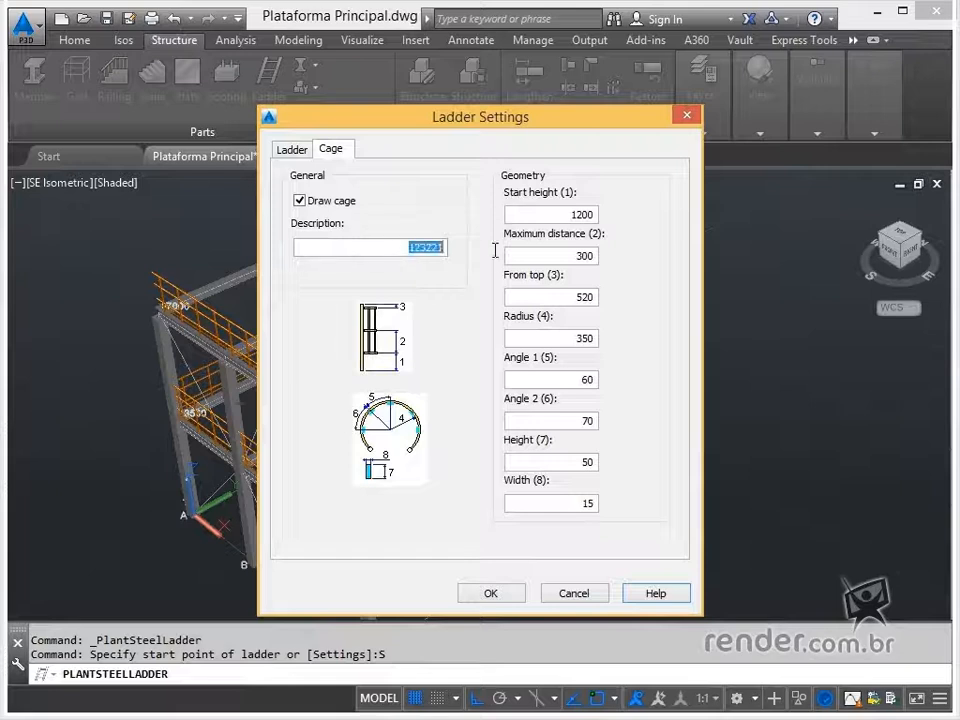
{"action": "type", "text": "Grade de Proteção"}
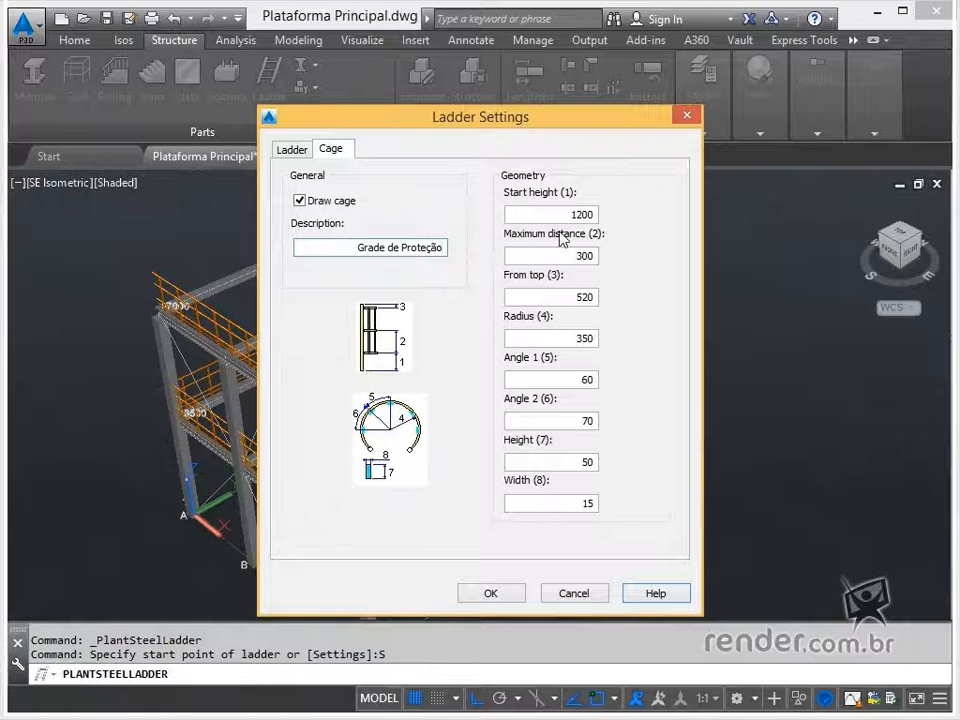
- Set the cage's start height to 1700, maximum distance to 600 and distance from top to 250
{"action": "left_click_drag", "start_coordinate": [561, 215], "coordinate": [608, 219]}
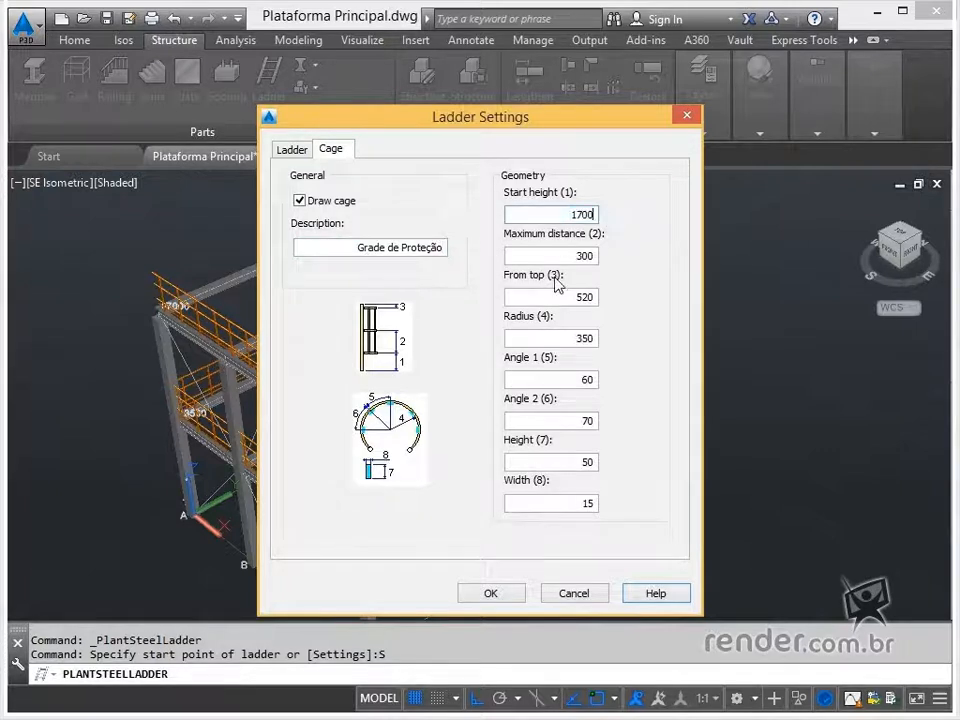
{"action": "left_click_drag", "start_coordinate": [572, 256], "coordinate": [612, 266]}
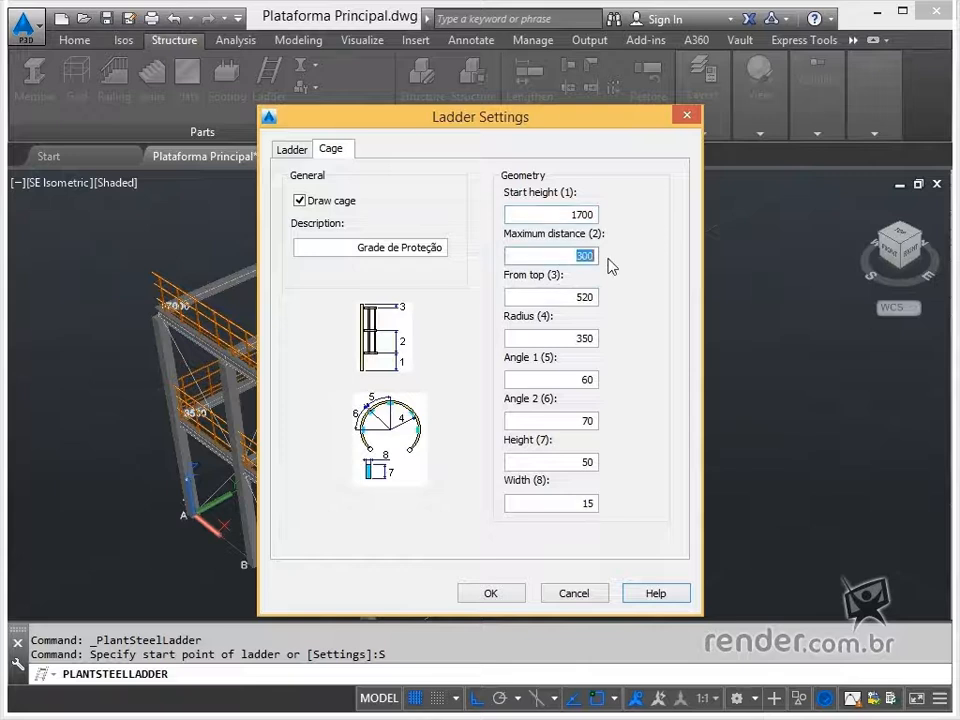
{"action": "left_click_drag", "start_coordinate": [573, 300], "coordinate": [586, 302]}
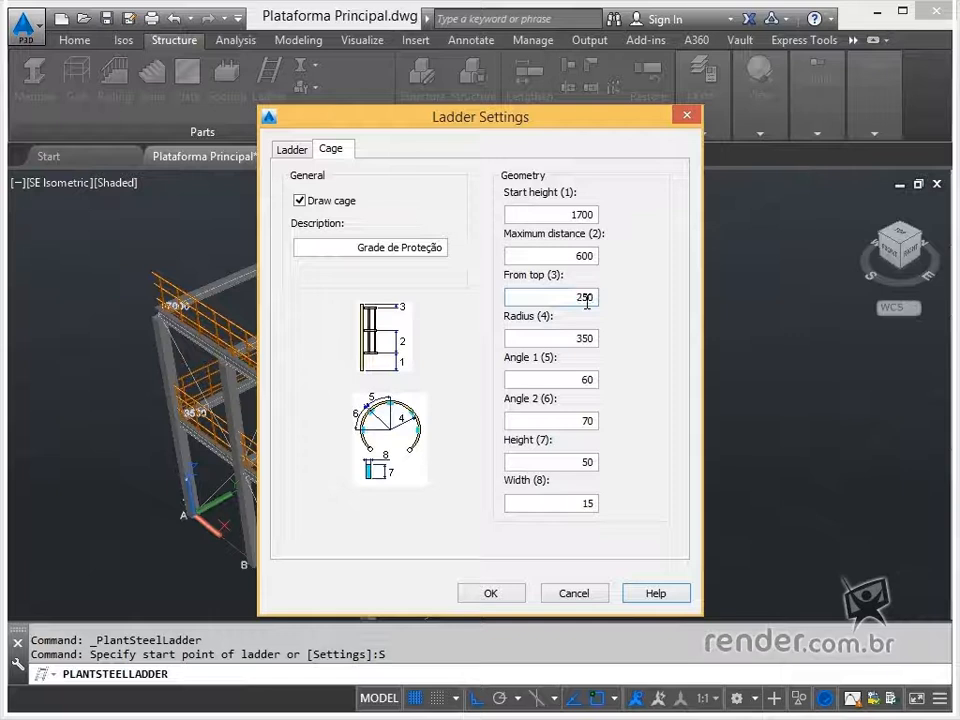
- Set the cage's radius to 400, both angles to 50 and height to 60, and accept the ladder settings
{"action": "left_click_drag", "start_coordinate": [561, 342], "coordinate": [619, 342]}
{"action": "type", "text": "400"}
{"action": "left_click_drag", "start_coordinate": [585, 380], "coordinate": [622, 419]}
{"action": "left_click_drag", "start_coordinate": [591, 461], "coordinate": [608, 467]}
{"action": "type", "text": "60"}
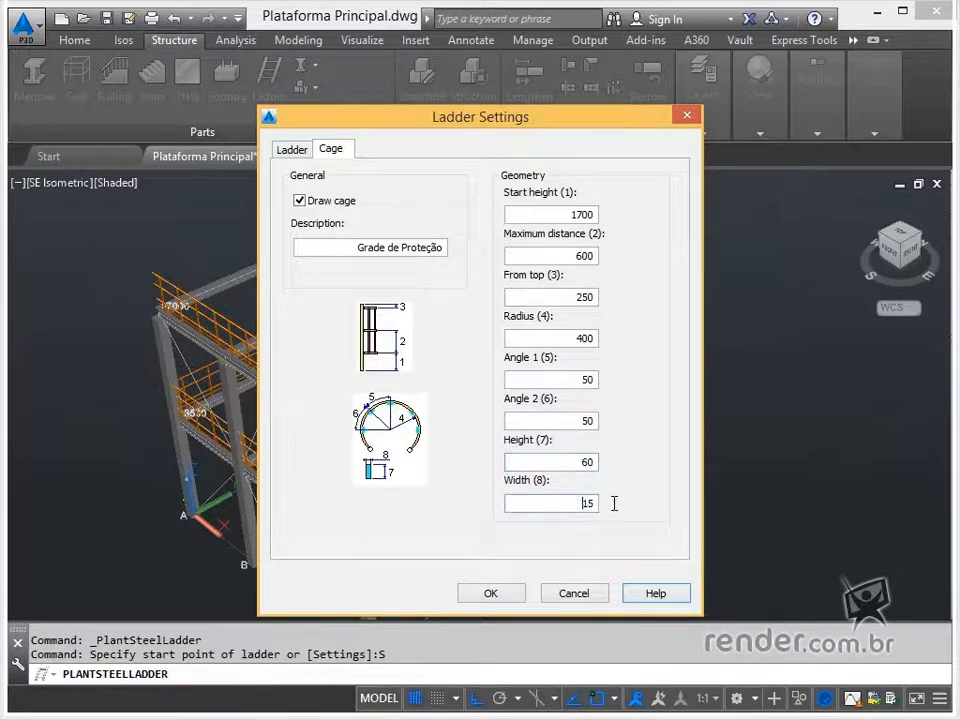
{"action": "left_click", "coordinate": [491, 594]}
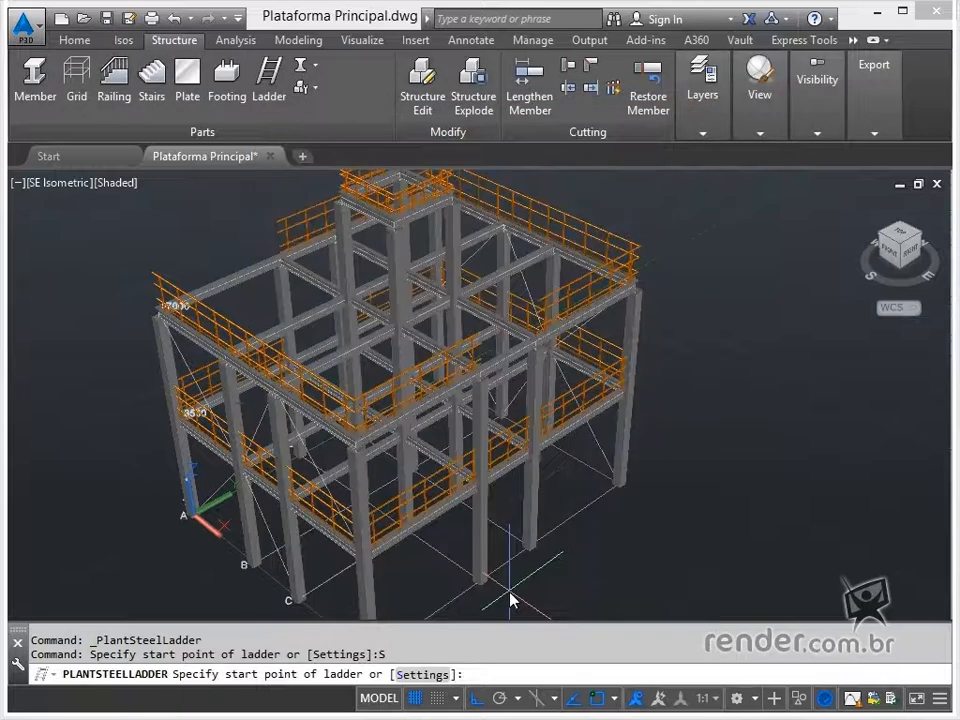
- Turn off the Guarda corpo and Perfis Metálicos layers so only the grid lines remain for placing the ladder
{"action": "left_click", "coordinate": [706, 132]}
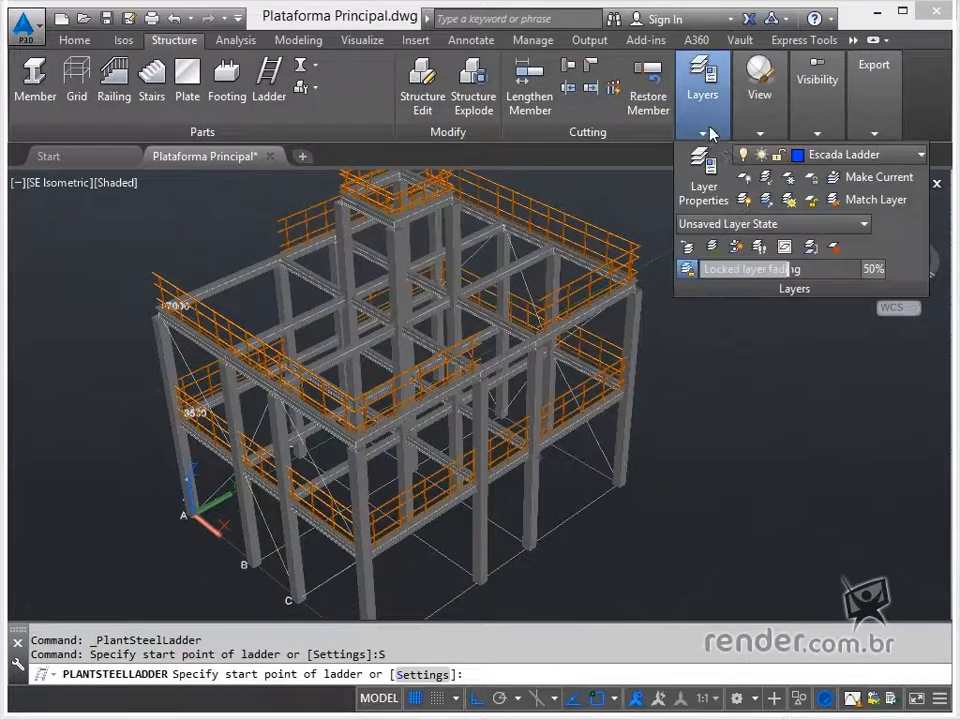
{"action": "left_click", "coordinate": [818, 155]}
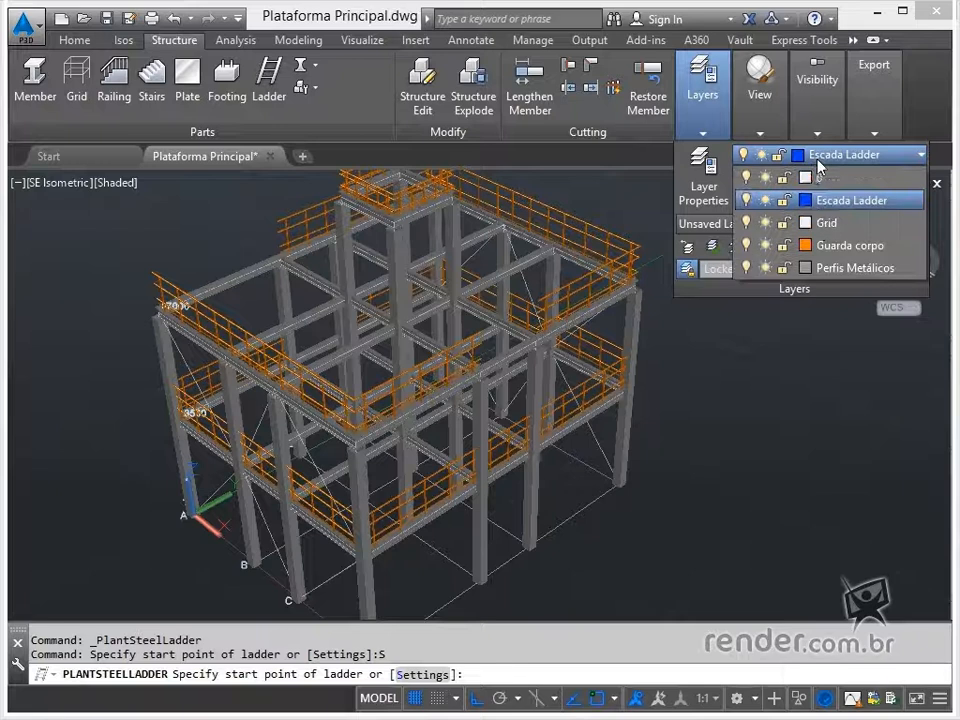
{"action": "left_click", "coordinate": [745, 245]}
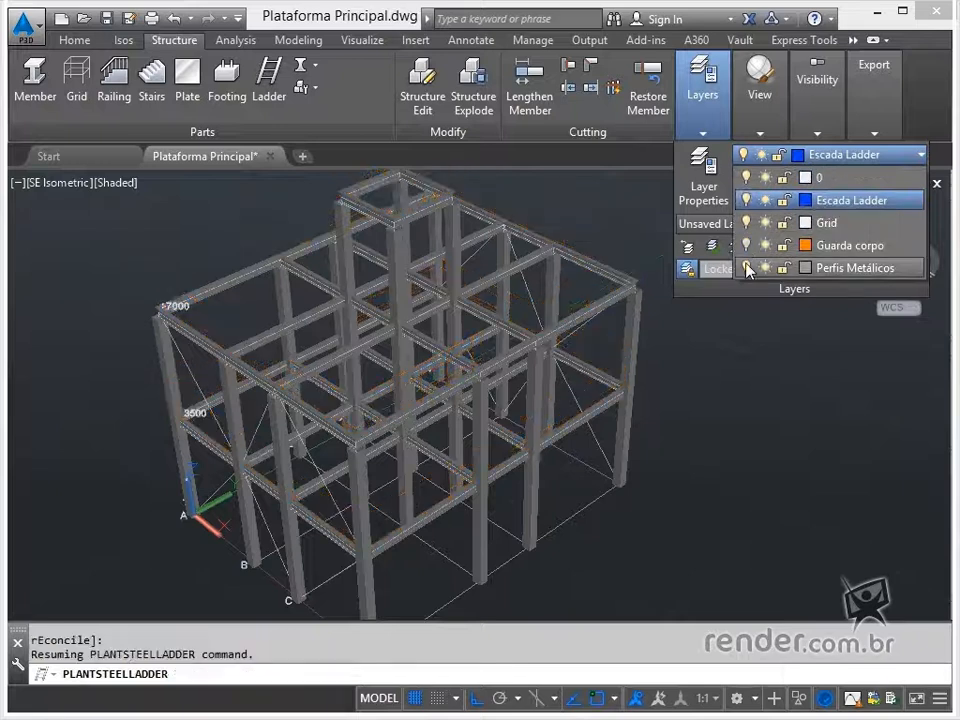
{"action": "left_click", "coordinate": [746, 268]}
{"action": "left_click", "coordinate": [575, 383]}
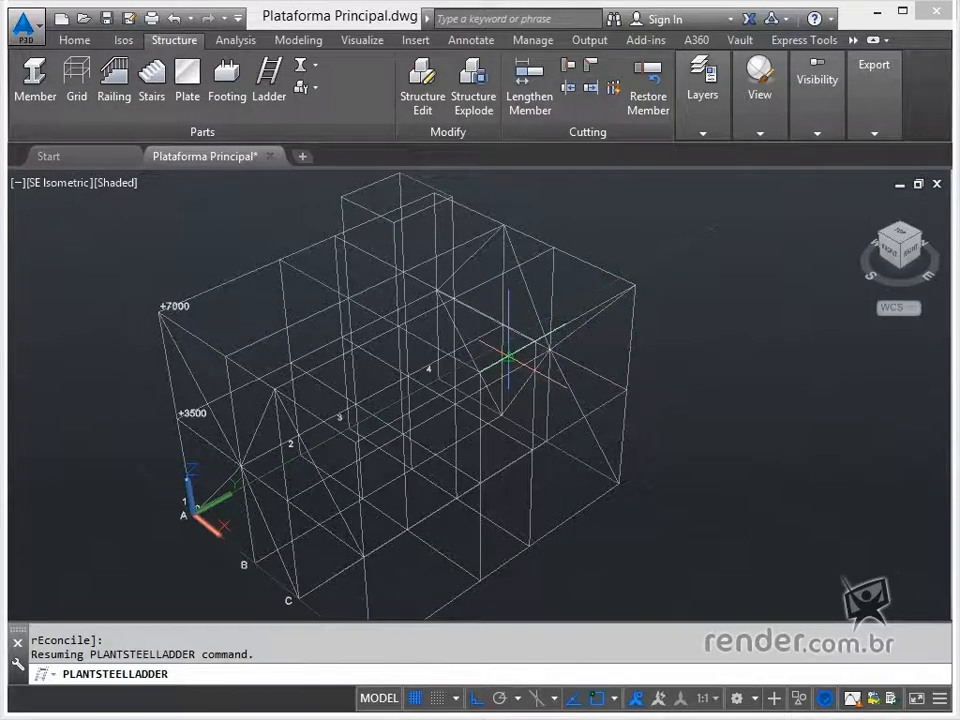
- Place the ladder from the midpoint of the outer +7000 grid edge down to the ground edge's midpoint, with a 150 outward directional distance
{"action": "left_click", "coordinate": [508, 357]}
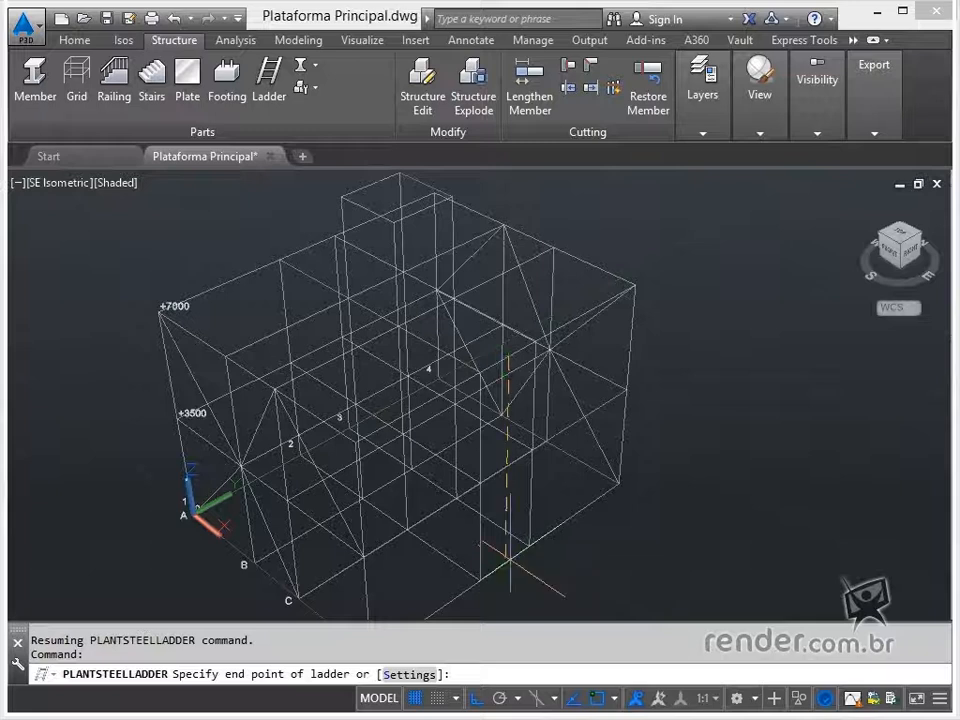
{"action": "left_click", "coordinate": [505, 566]}
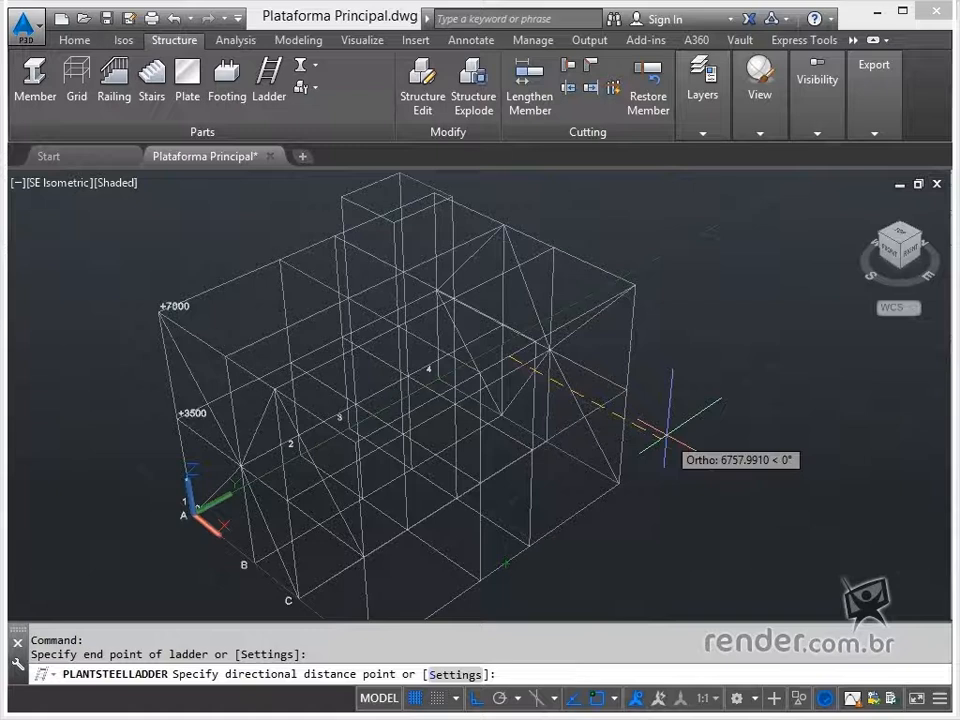
{"action": "type", "text": "150"}
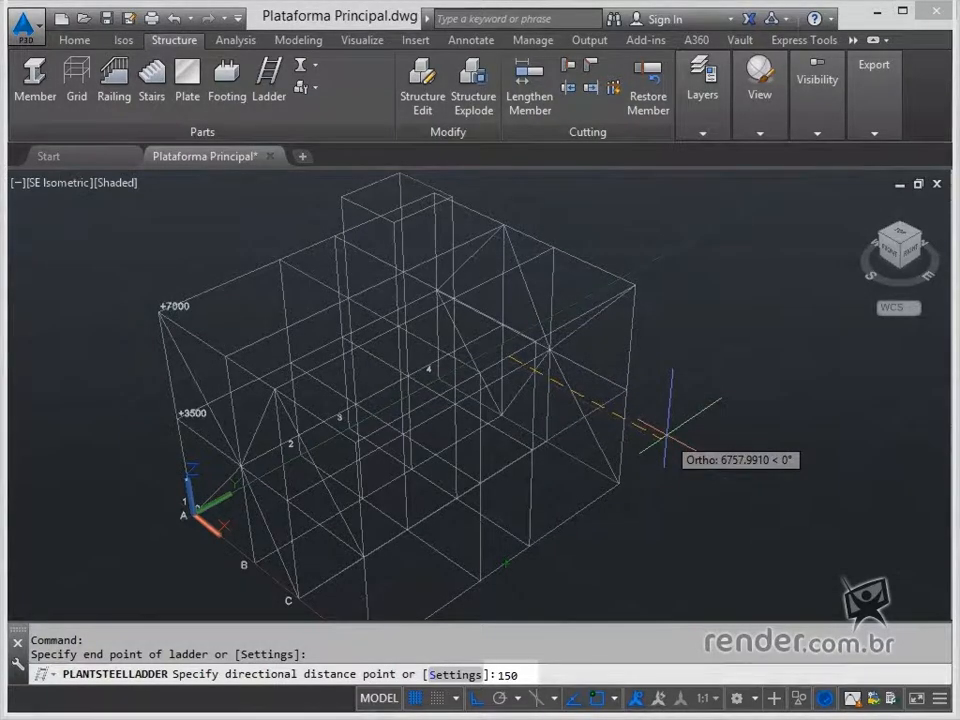
{"action": "key", "text": "Return"}
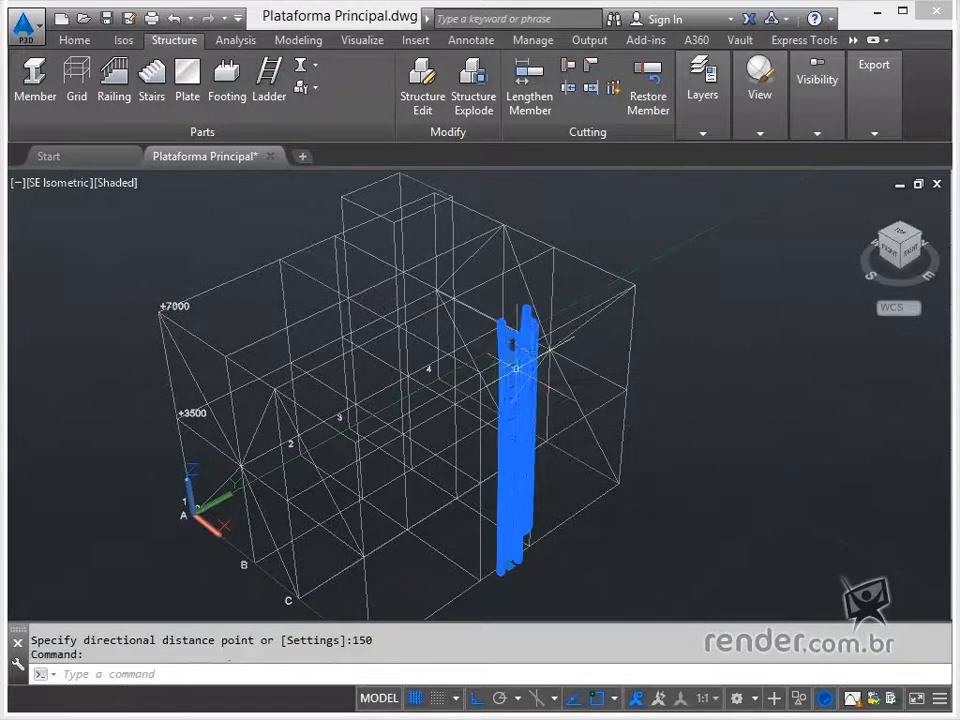
{"action": "key", "text": "Escape"}
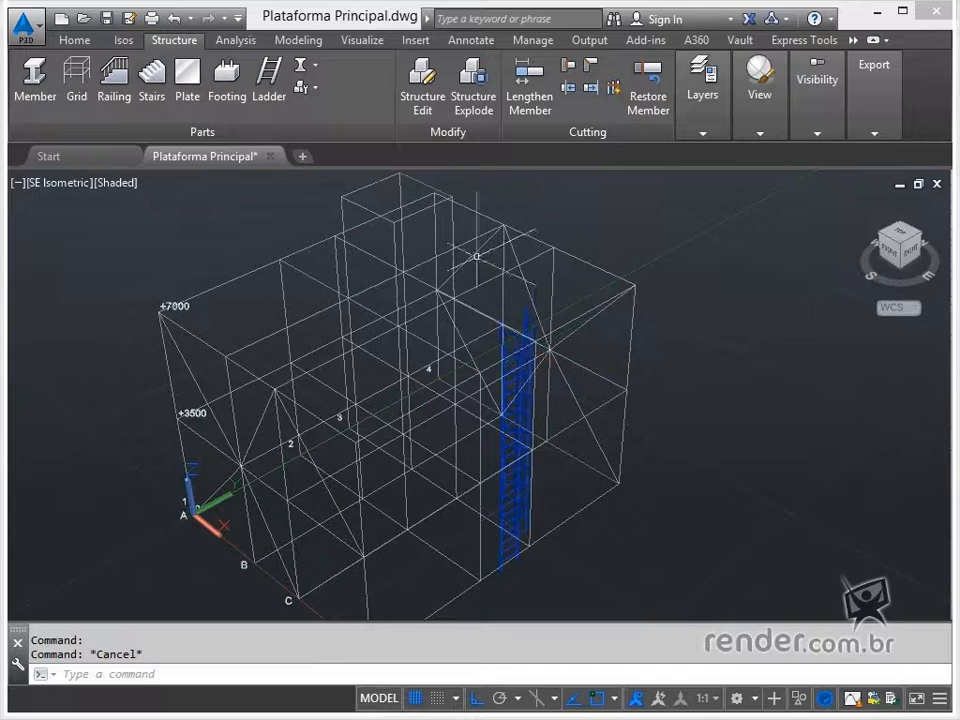
- Turn the Guarda corpo layer back on to display the guardrails
{"action": "left_click", "coordinate": [702, 138]}
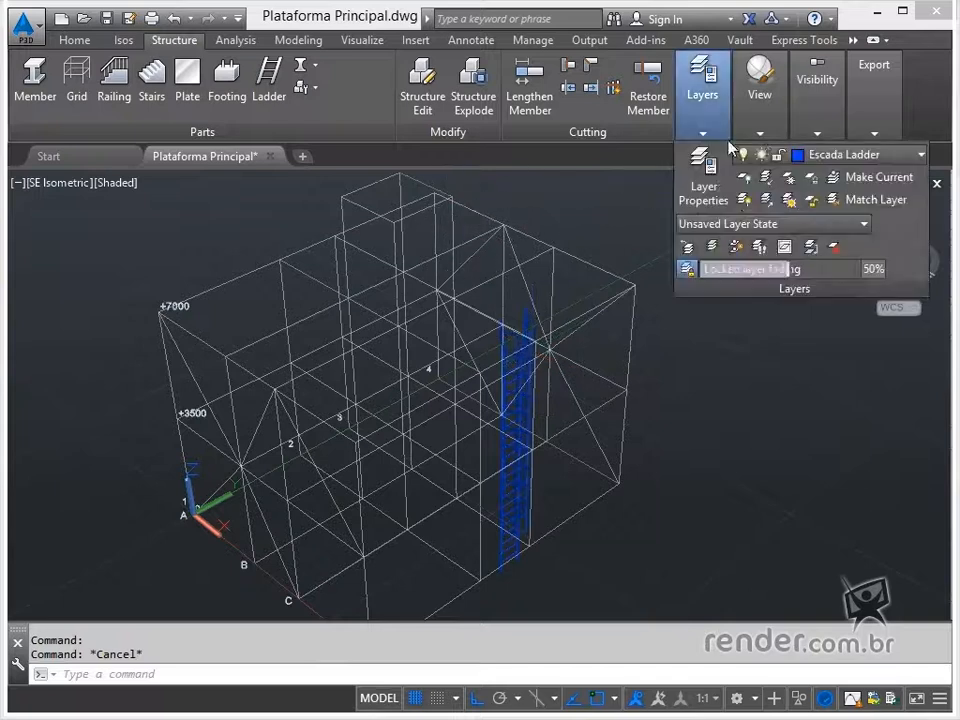
{"action": "left_click", "coordinate": [810, 154]}
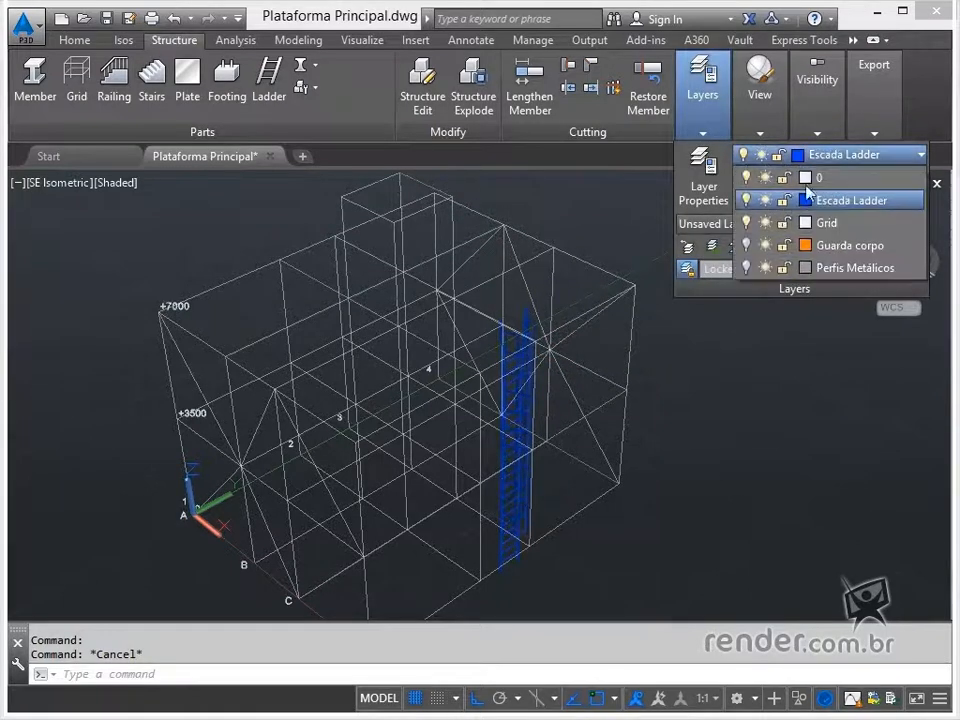
{"action": "left_click", "coordinate": [745, 245]}
- Delete the existing line at the open, unrailed edge of the raised platform
{"action": "middle_click_drag", "start_coordinate": [500, 330], "coordinate": [310, 190], "text": "shift"}
{"action": "left_click", "coordinate": [386, 260]}
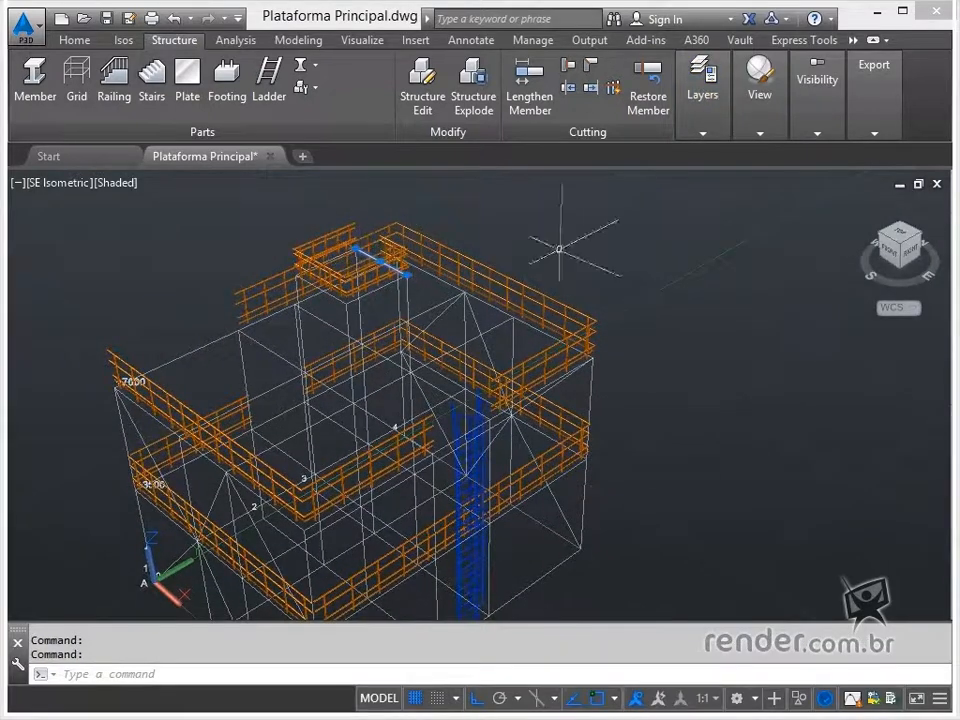
{"action": "left_click", "coordinate": [898, 230]}
{"action": "key", "text": "Escape"}
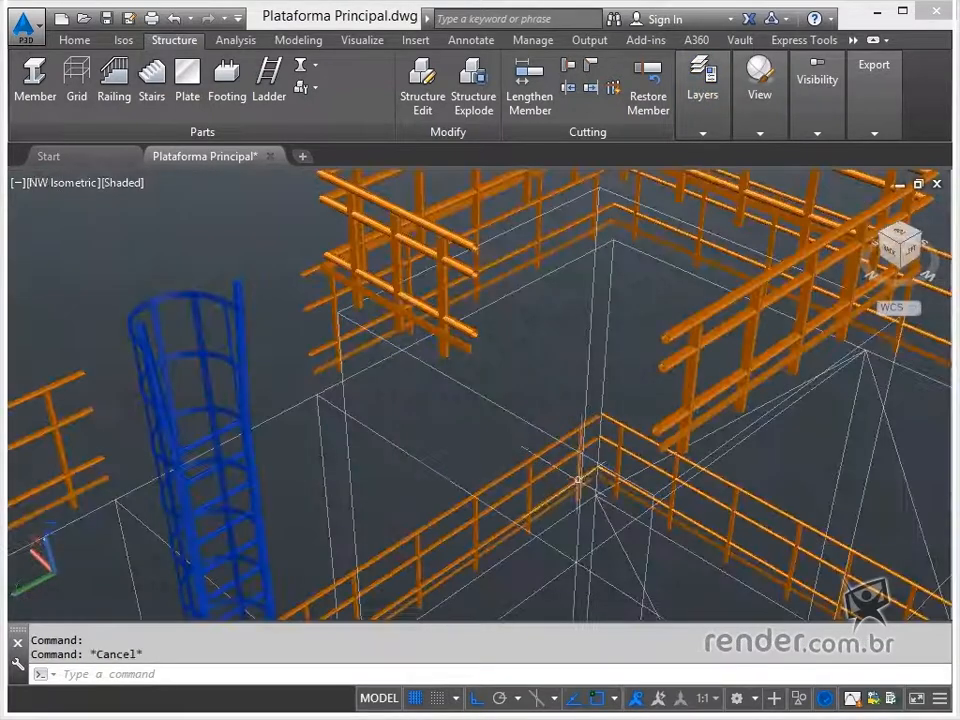
{"action": "mouse_move", "coordinate": [651, 381]}
{"action": "middle_mouse_down", "text": "shift"}
{"action": "mouse_move", "coordinate": [617, 435]}
{"action": "mouse_move", "coordinate": [639, 388]}
{"action": "middle_mouse_up", "text": "shift"}
{"action": "left_click", "coordinate": [640, 383]}
{"action": "key", "text": "Delete"}
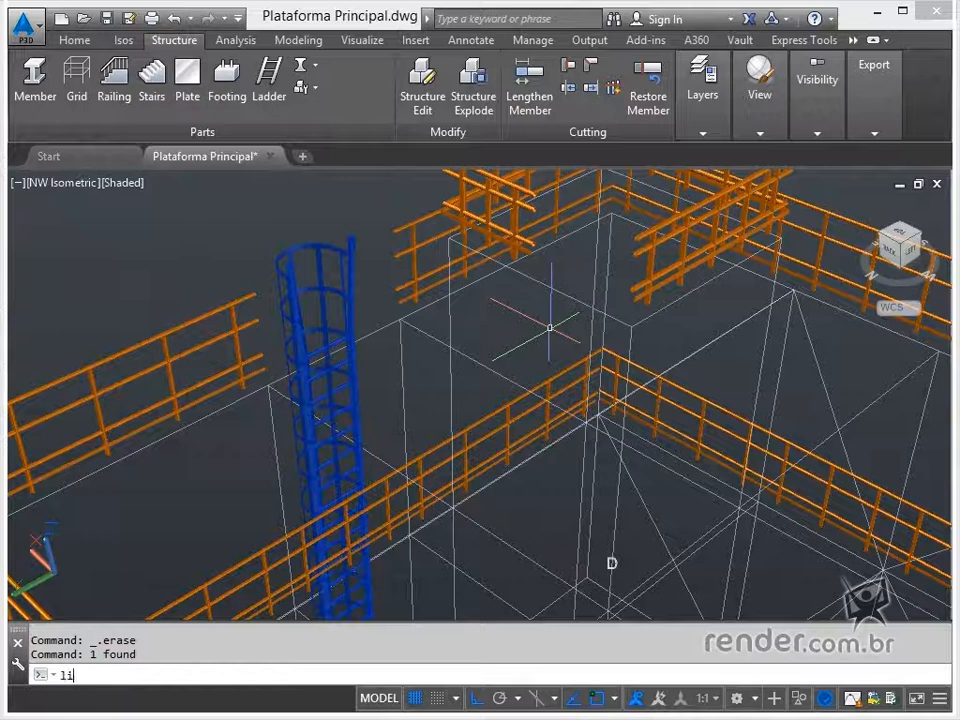
- Draw a 500 long line from the raised platform's corner along its open edge to mark the second ladder's start
{"action": "key", "text": "Return"}
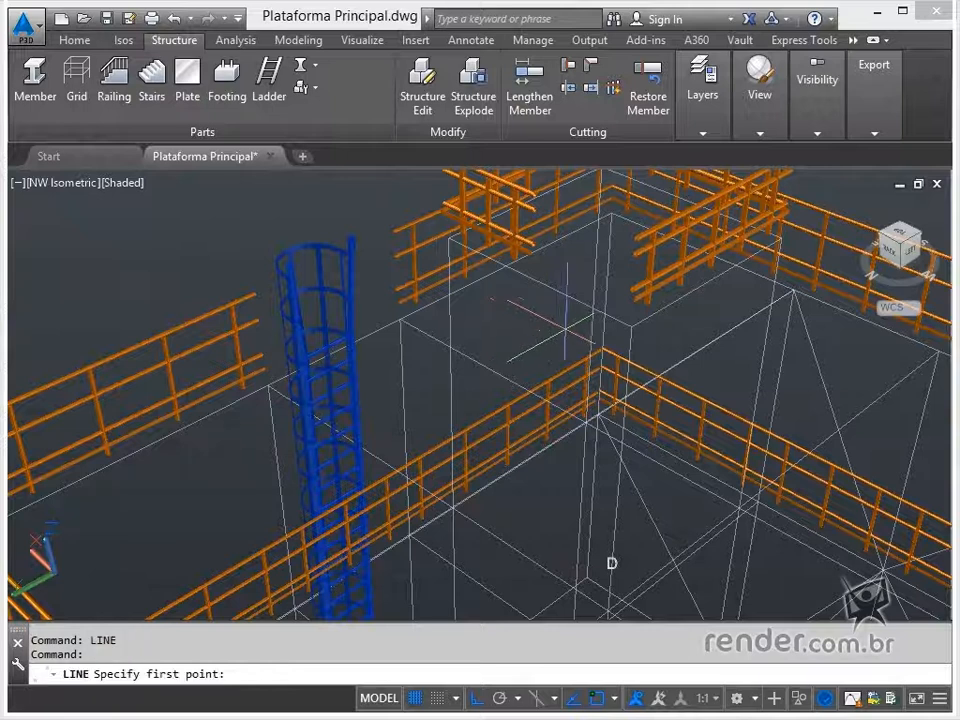
{"action": "left_click", "coordinate": [632, 328]}
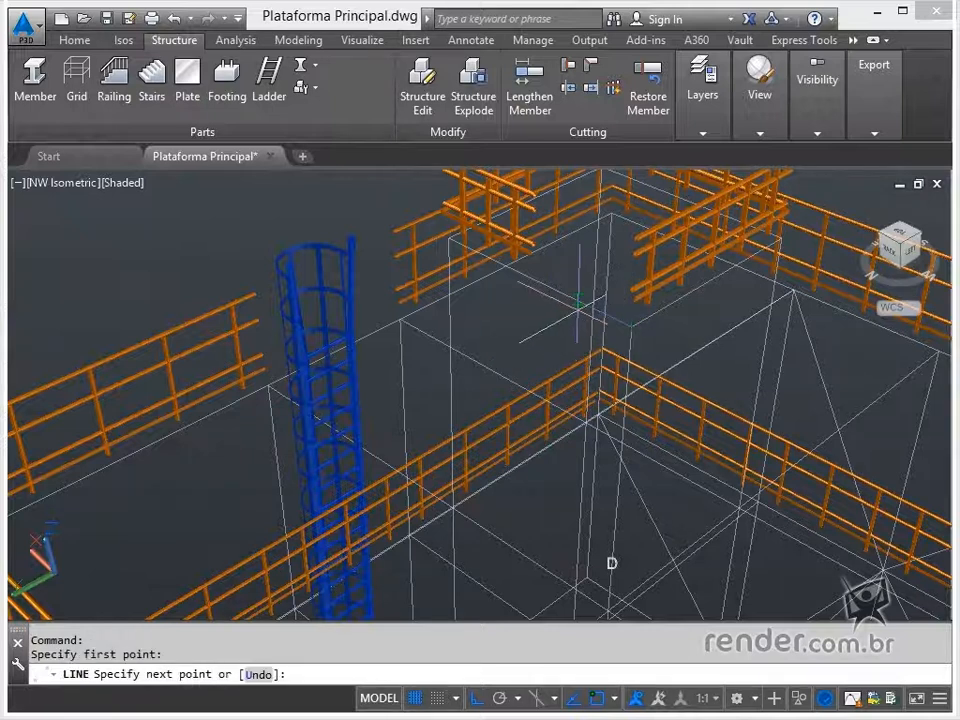
{"action": "type", "text": "500"}
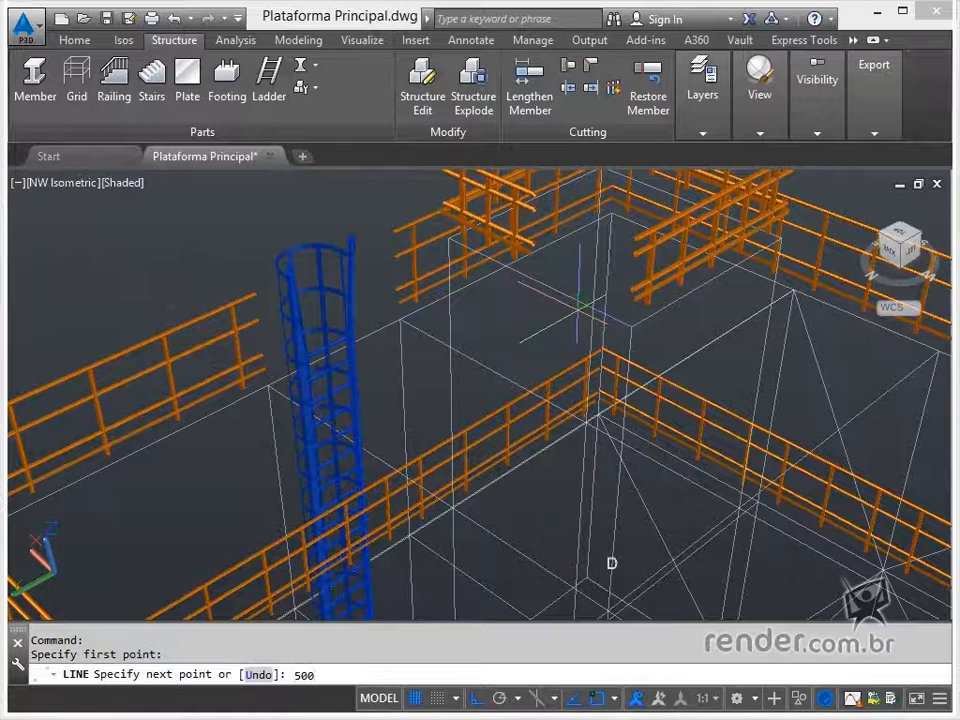
{"action": "key", "text": "Return"}
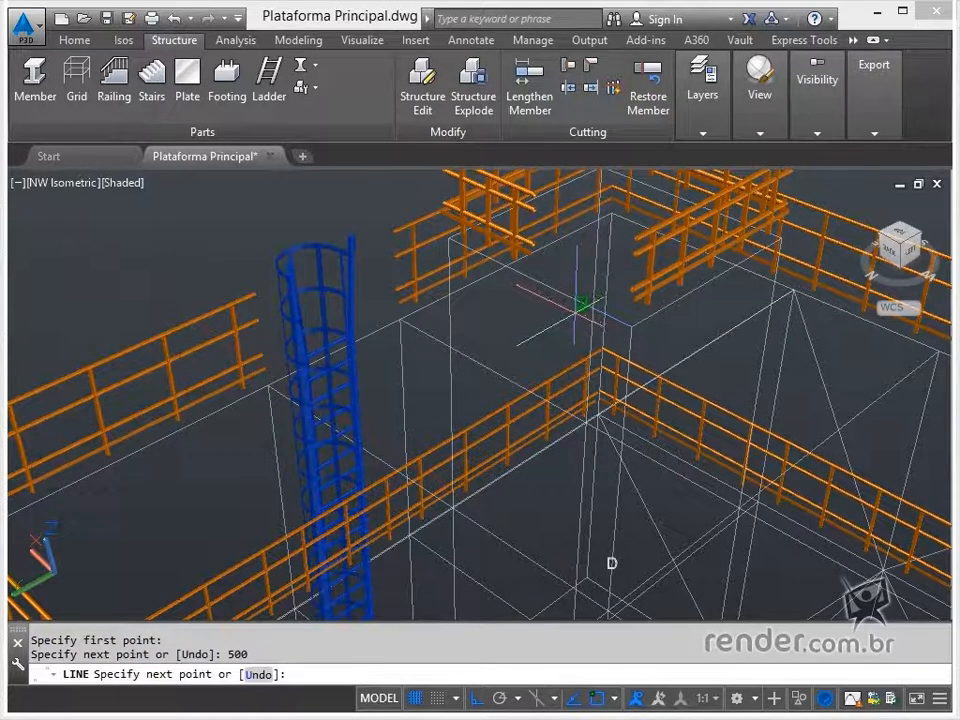
{"action": "key", "text": "Return"}
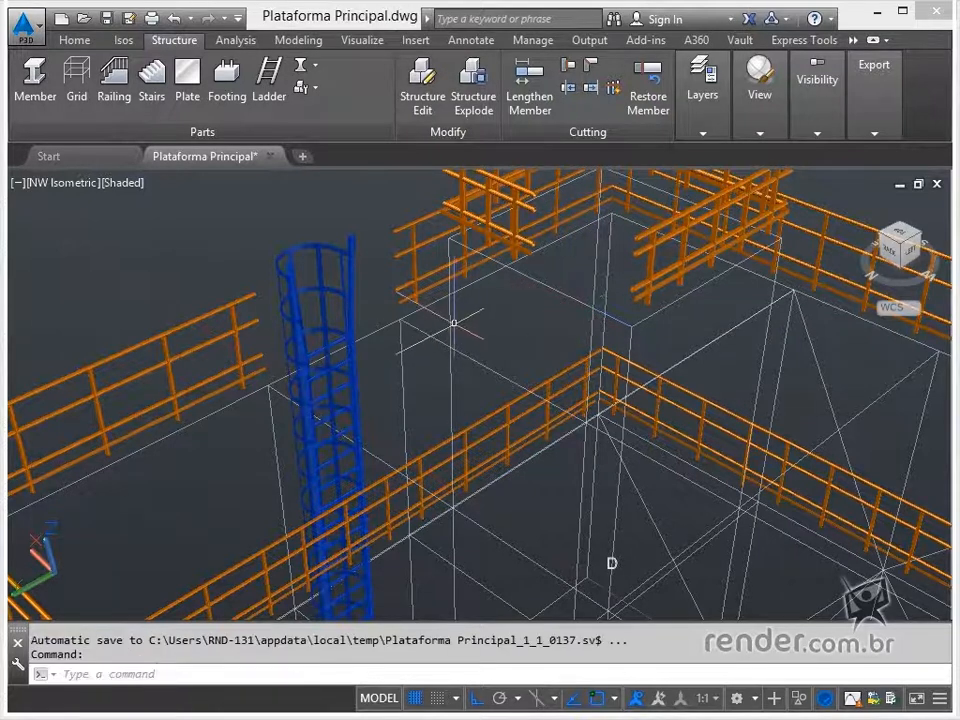
- Place a second ladder from the end of the 500 line straight down to the grid below, with a 150 directional distance
{"action": "left_click", "coordinate": [270, 97]}
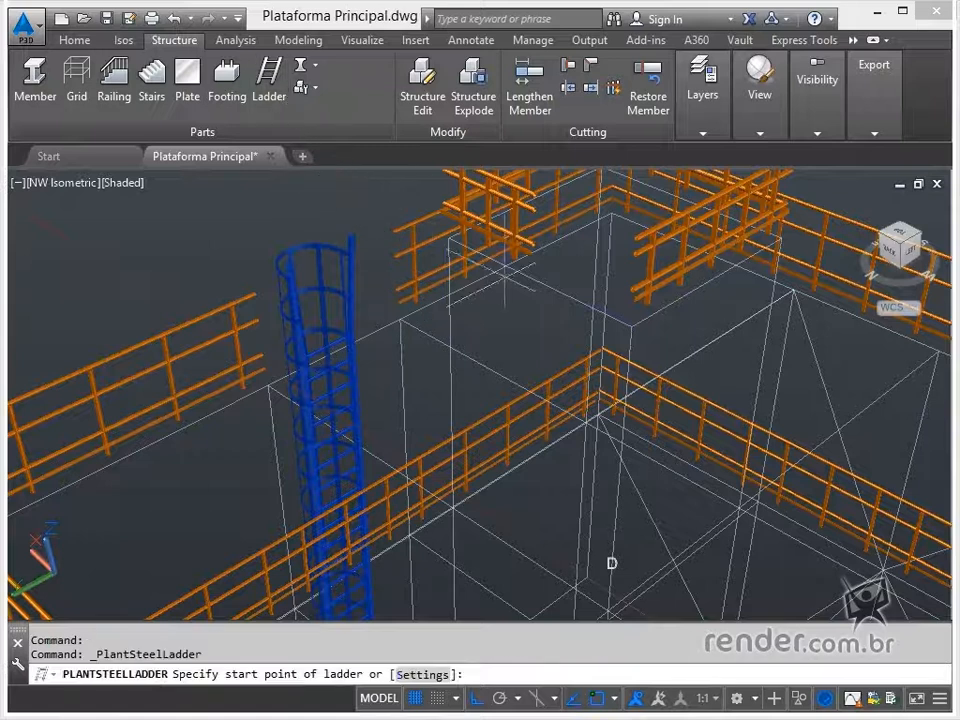
{"action": "left_click", "coordinate": [582, 305]}
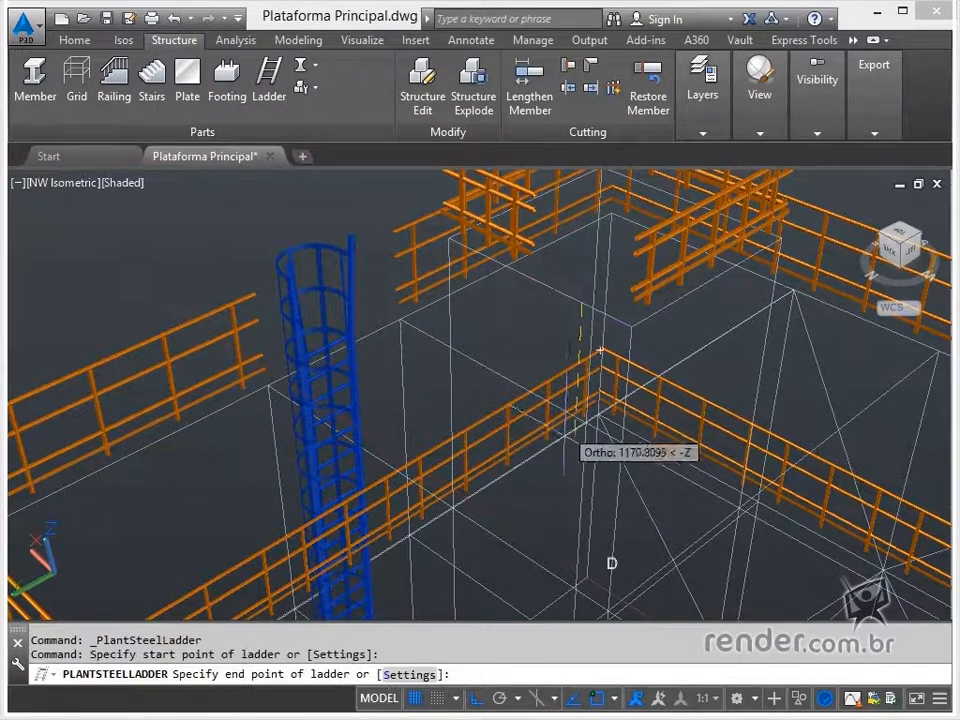
{"action": "middle_click_drag", "start_coordinate": [566, 482], "coordinate": [562, 436]}
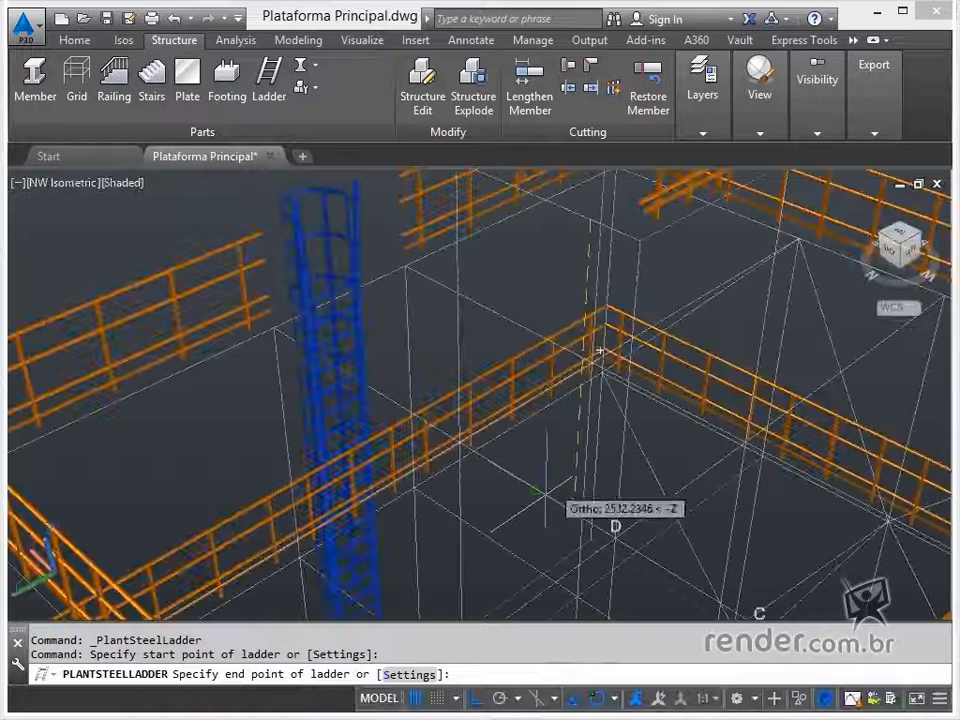
{"action": "left_click", "coordinate": [599, 350]}
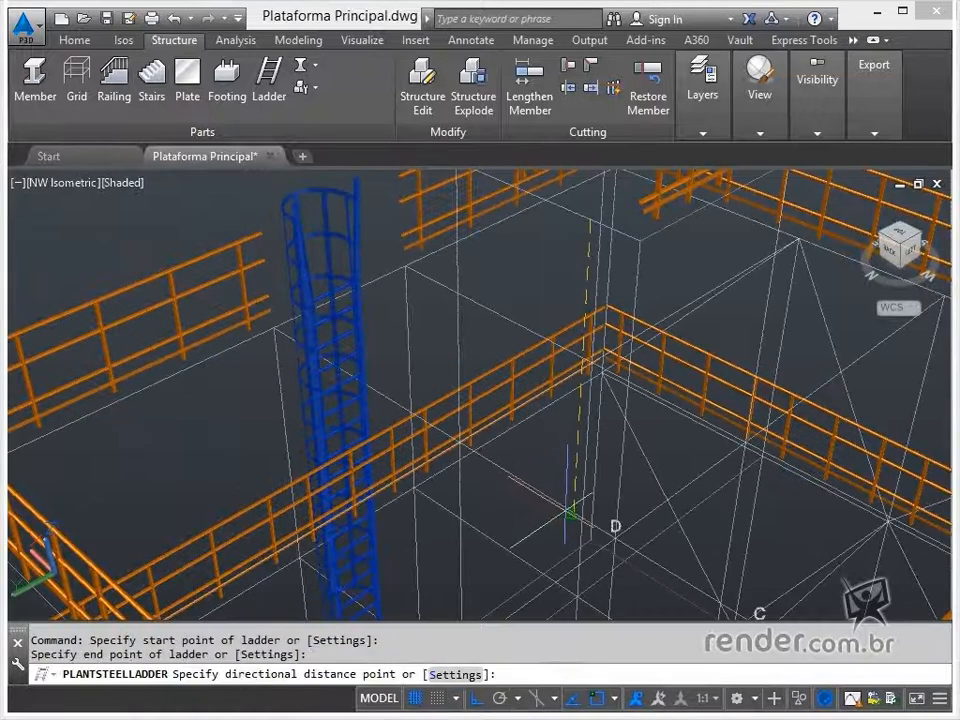
{"action": "scroll", "coordinate": [440, 405], "scroll_direction": "down", "scroll_amount": 2}
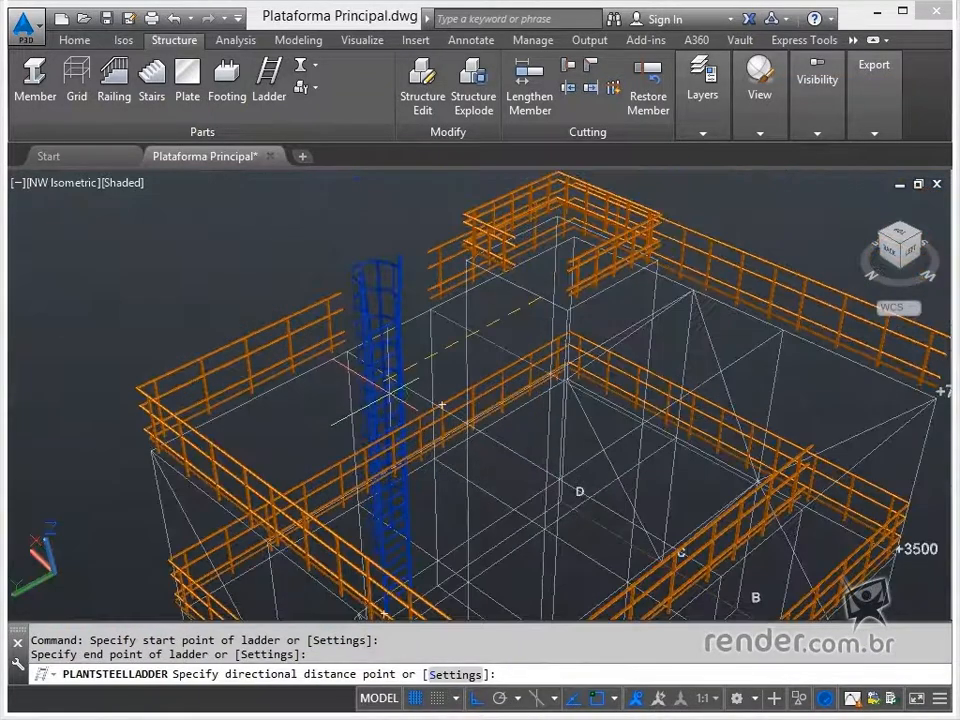
{"action": "type", "text": "150"}
{"action": "key", "text": "Return"}
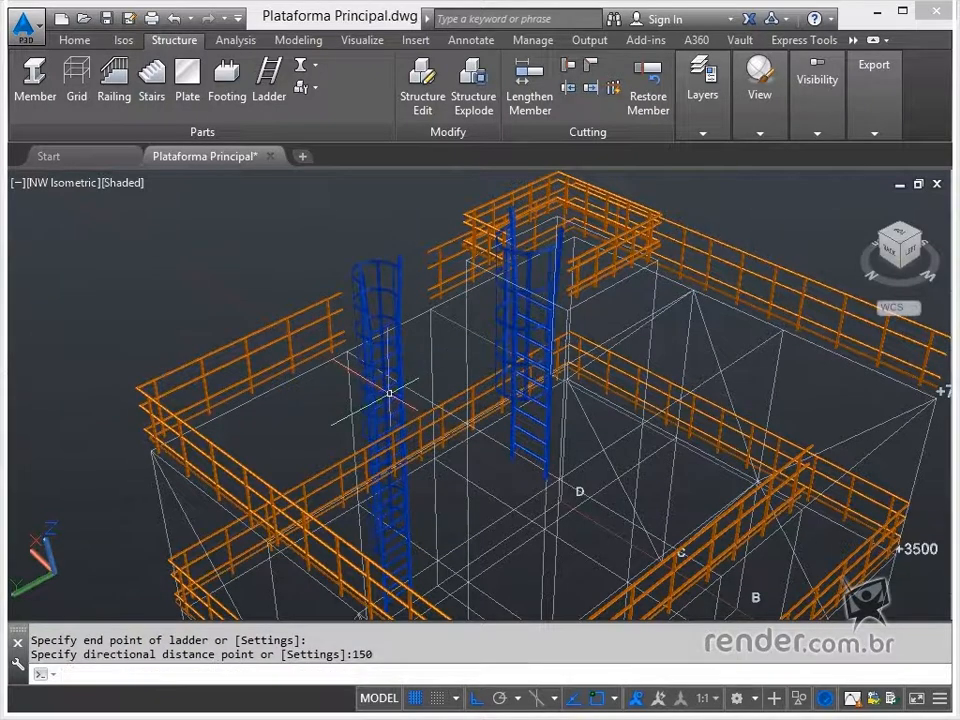
{"action": "key", "text": "Escape"}
- Turn the Perfis Metálicos layer back on to display the steel members around the new ladder
{"action": "scroll", "coordinate": [533, 308], "scroll_direction": "up", "scroll_amount": 1}
{"action": "middle_click_drag", "start_coordinate": [533, 308], "coordinate": [527, 407]}
{"action": "left_click", "coordinate": [534, 343]}
{"action": "left_click", "coordinate": [523, 332]}
{"action": "left_click", "coordinate": [880, 240]}
{"action": "left_click", "coordinate": [880, 238]}
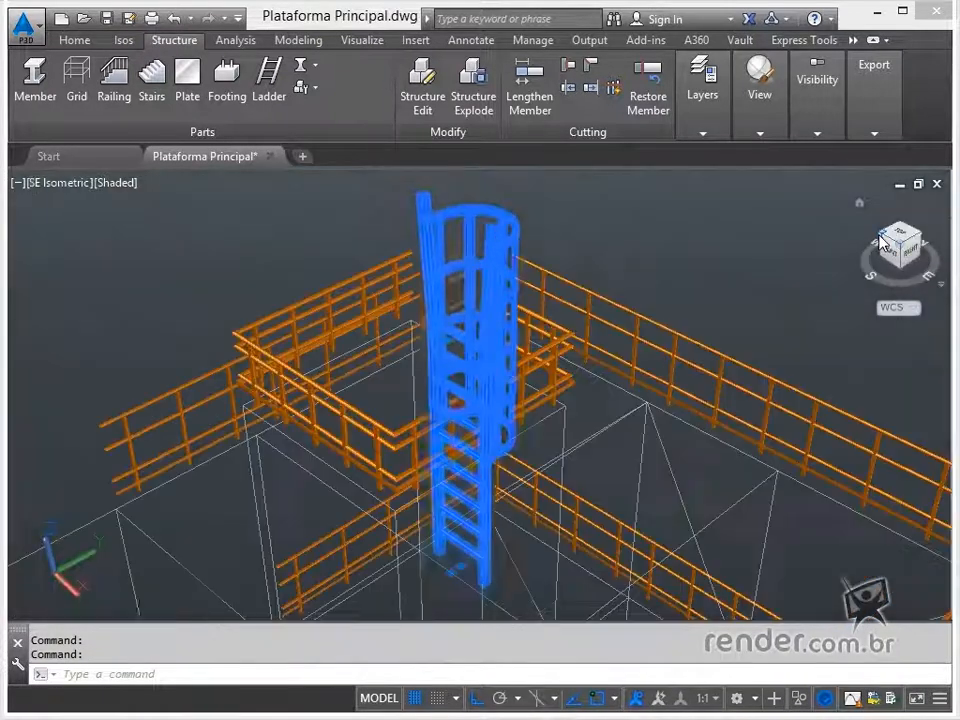
{"action": "left_click", "coordinate": [705, 132]}
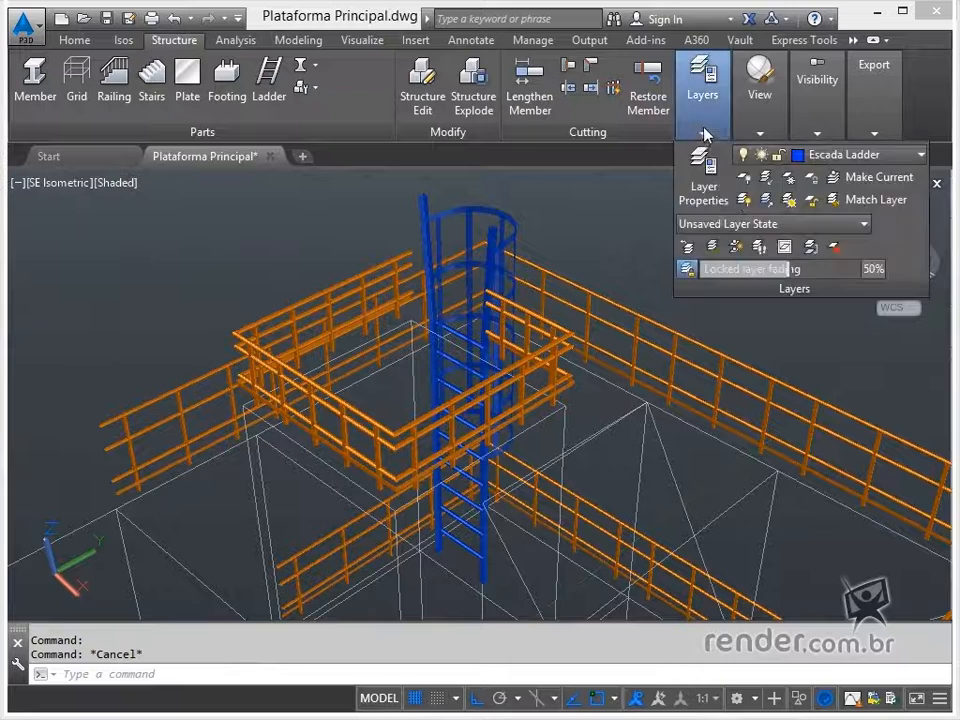
{"action": "left_click", "coordinate": [821, 154]}
{"action": "left_click", "coordinate": [747, 267]}
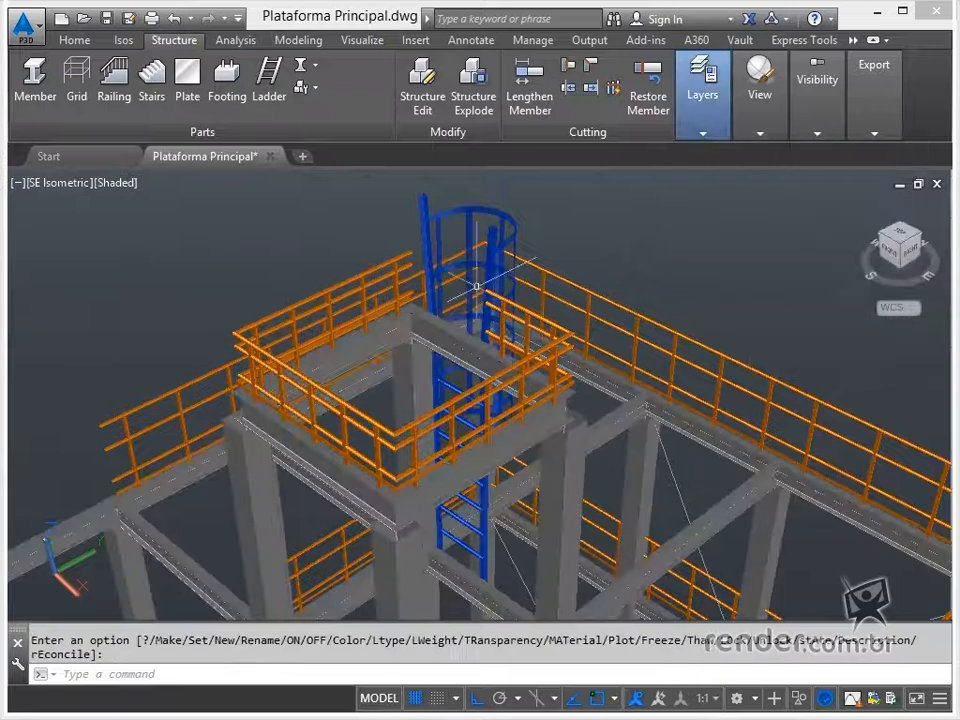
- Stretch the open ends of the +7000 guardrail's horizontal bars on one side of the first ladder by 450 toward it
{"action": "scroll", "coordinate": [492, 402], "scroll_direction": "down", "scroll_amount": 1}
{"action": "middle_click_drag", "start_coordinate": [589, 370], "coordinate": [527, 381], "text": "shift"}
{"action": "left_click", "coordinate": [924, 245]}
{"action": "scroll", "coordinate": [360, 420], "scroll_direction": "up", "scroll_amount": 5}
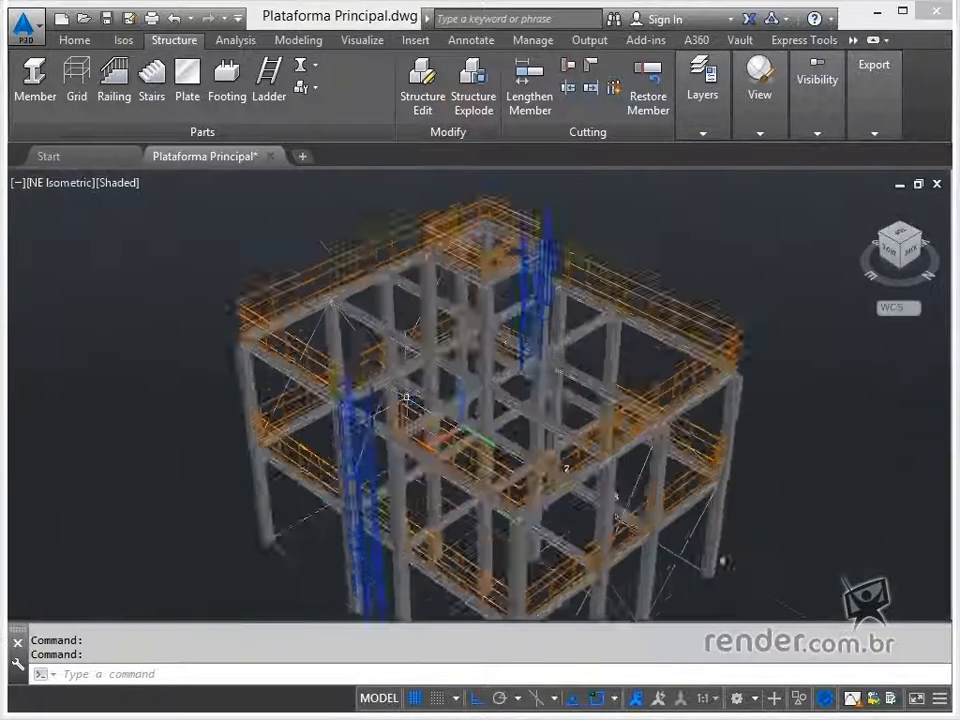
{"action": "scroll", "coordinate": [578, 428], "scroll_direction": "up", "scroll_amount": 3}
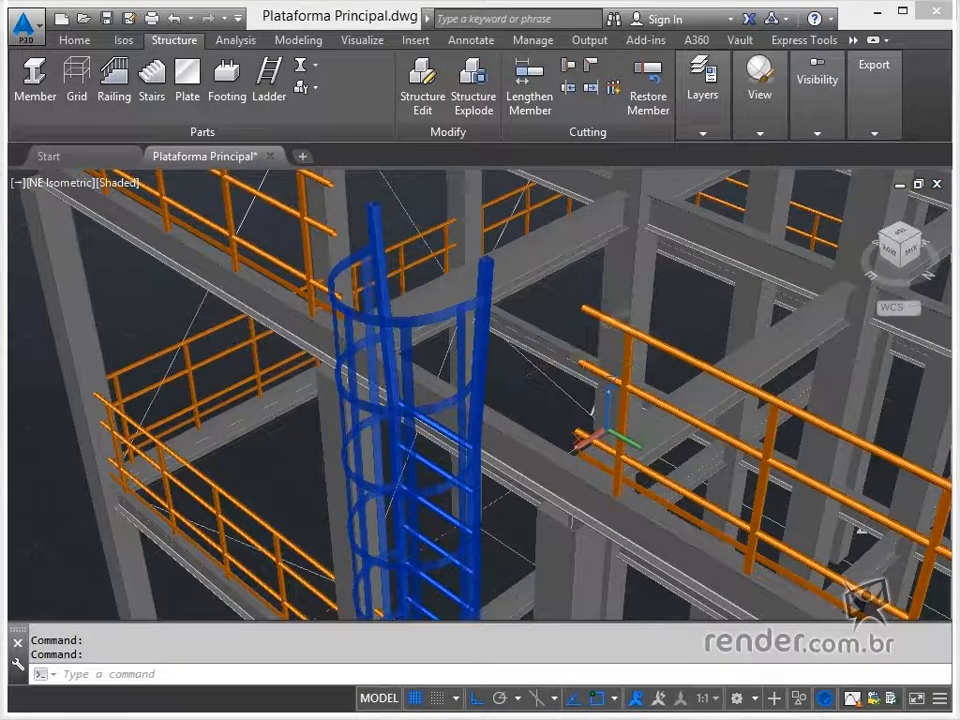
{"action": "left_click", "coordinate": [590, 434]}
{"action": "left_click", "coordinate": [584, 450]}
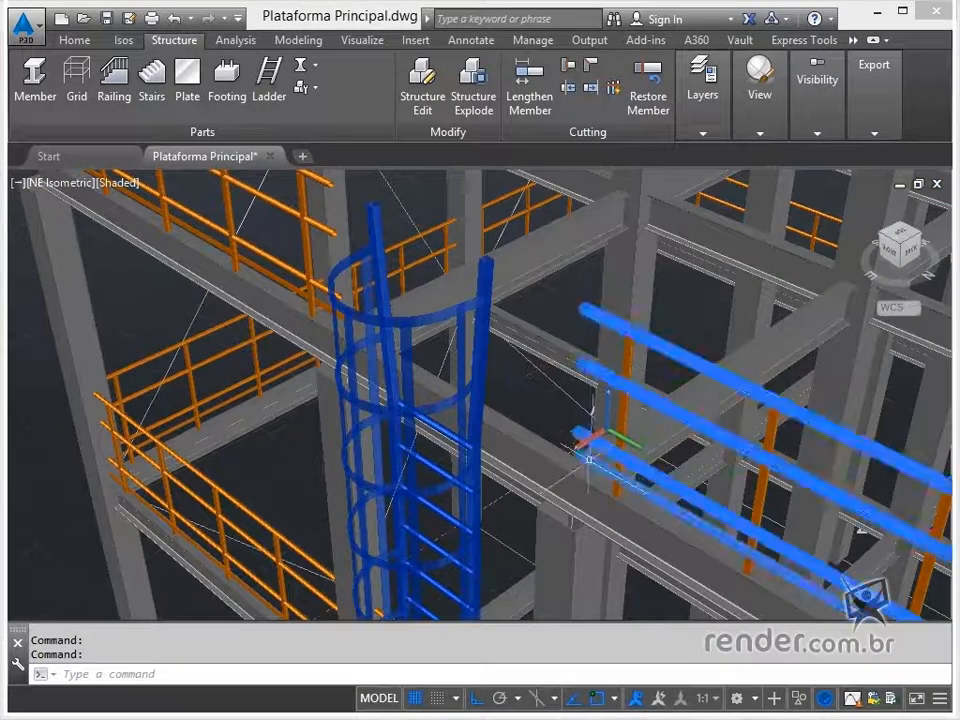
{"action": "left_click", "coordinate": [578, 453], "text": "shift"}
{"action": "left_click", "coordinate": [576, 432], "text": "shift"}
{"action": "left_click", "coordinate": [581, 362], "text": "shift"}
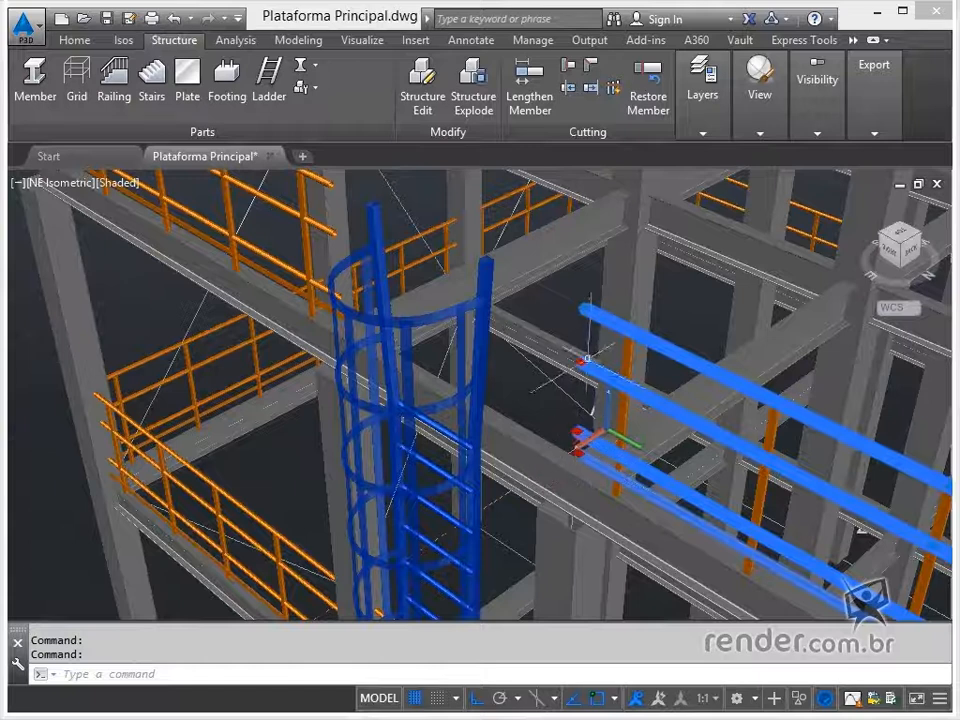
{"action": "left_click", "coordinate": [585, 307]}
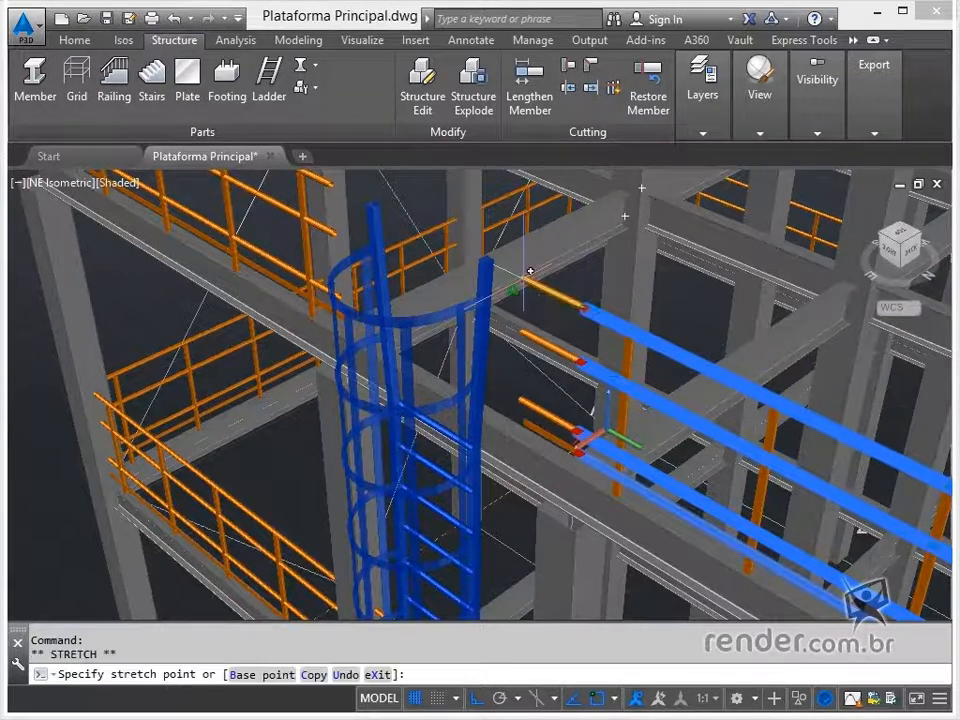
{"action": "type", "text": "450"}
{"action": "key", "text": "Return"}
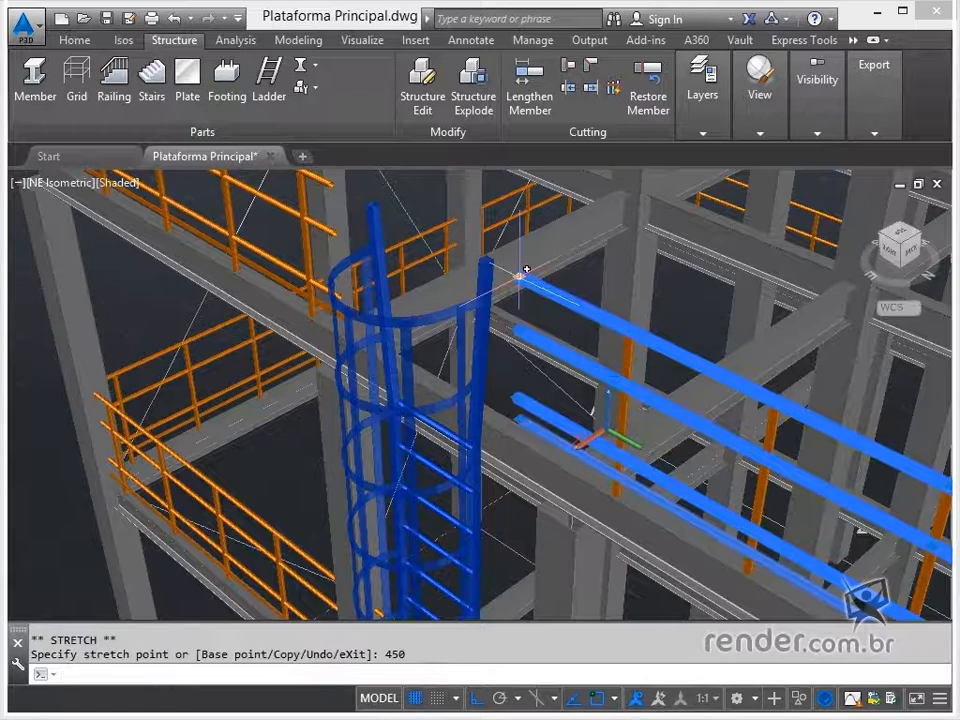
{"action": "key", "text": "Escape"}
- Stretch the horizontal guardrail bars on the opposite side of the first ladder's opening by 450 toward the ladder
{"action": "left_click", "coordinate": [362, 246]}
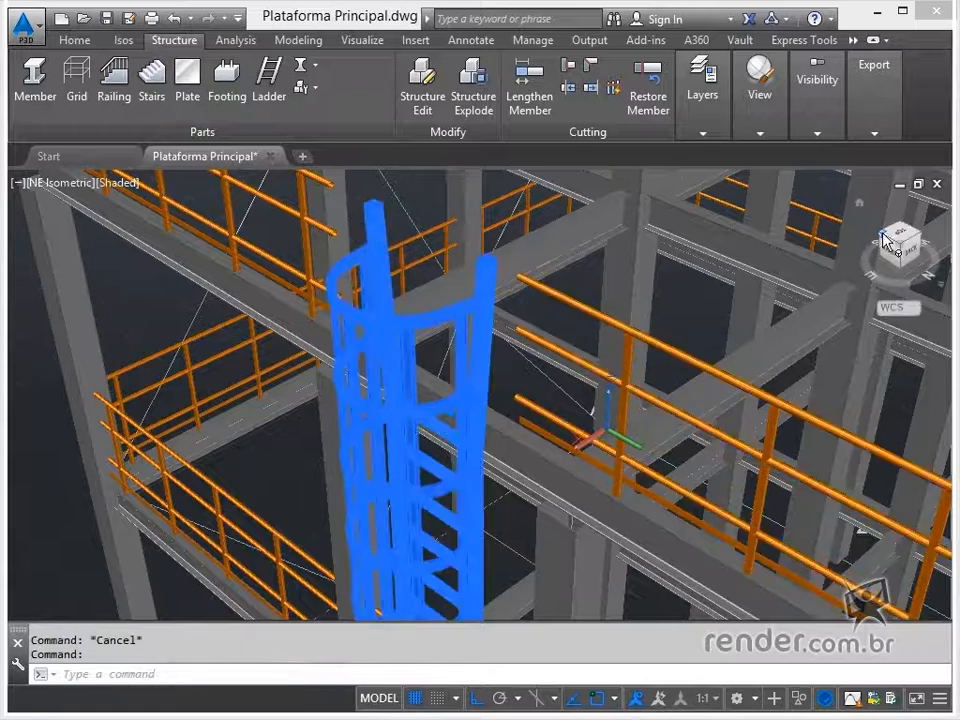
{"action": "left_click", "coordinate": [884, 234]}
{"action": "key", "text": "Escape"}
{"action": "scroll", "coordinate": [443, 292], "scroll_direction": "up", "scroll_amount": 2}
{"action": "middle_click_drag", "start_coordinate": [443, 292], "coordinate": [467, 377]}
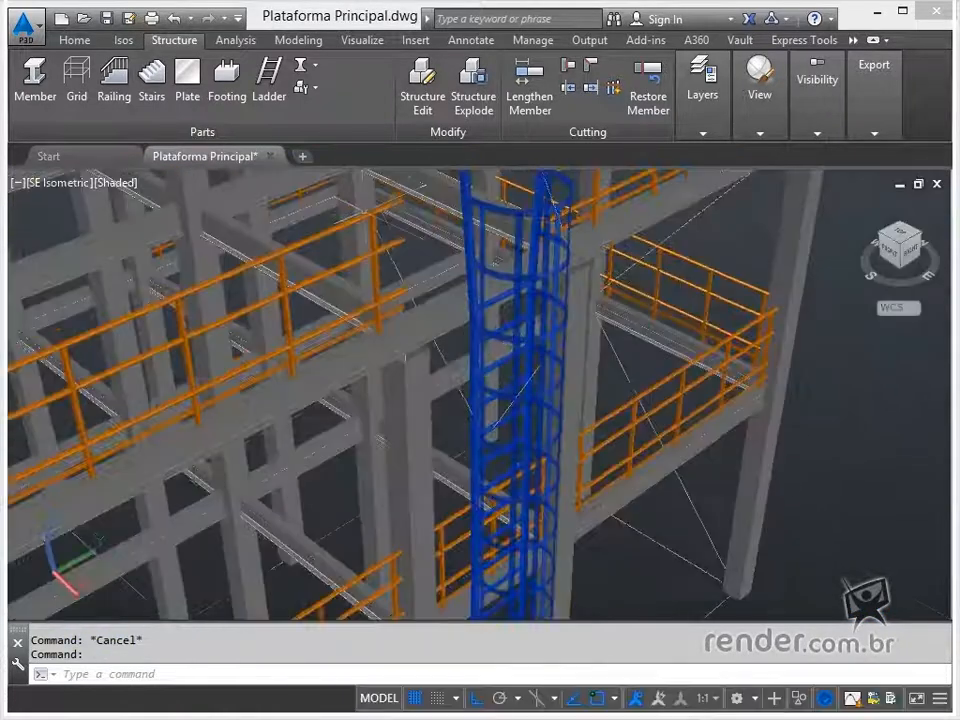
{"action": "mouse_move", "coordinate": [384, 236]}
{"action": "middle_mouse_down", "text": "shift"}
{"action": "mouse_move", "coordinate": [420, 245]}
{"action": "mouse_move", "coordinate": [369, 236]}
{"action": "middle_mouse_up", "text": "shift"}
{"action": "left_click", "coordinate": [368, 228]}
{"action": "left_click", "coordinate": [369, 274]}
{"action": "left_click", "coordinate": [370, 345]}
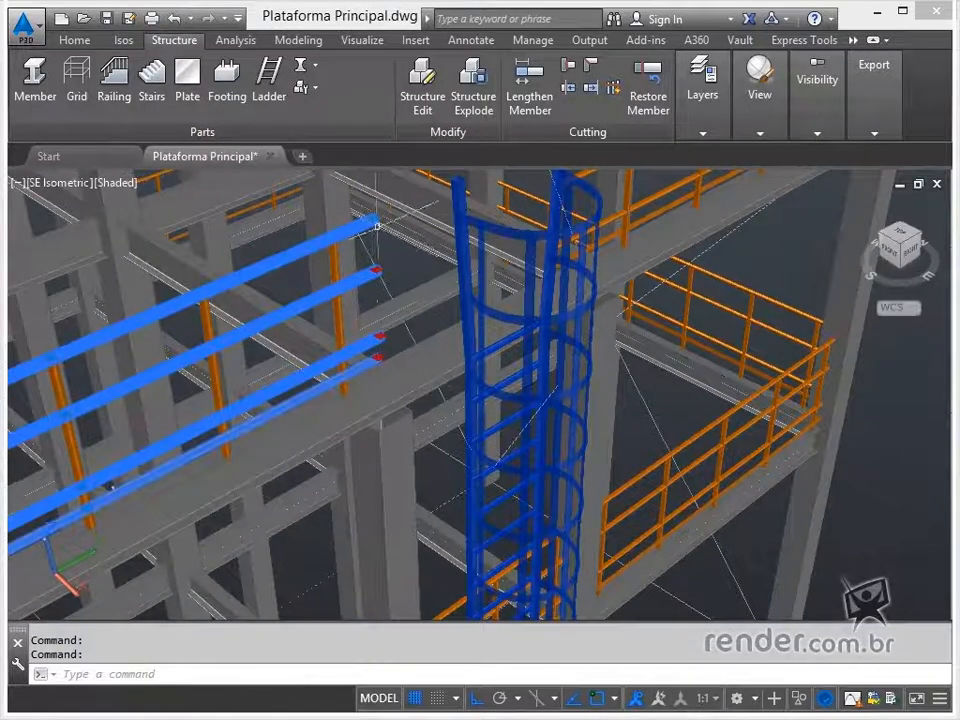
{"action": "left_click", "coordinate": [372, 217]}
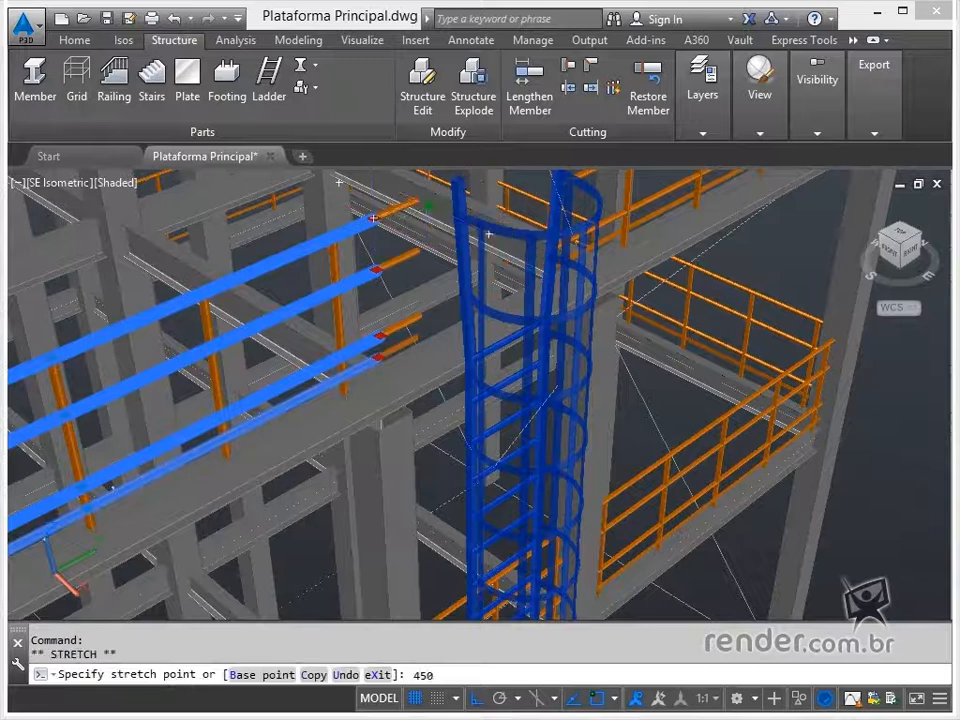
{"action": "key", "text": "Return"}
{"action": "key", "text": "Escape"}
- Turn off the Grid layer to hide the platform's grid lines
{"action": "scroll", "coordinate": [458, 288], "scroll_direction": "down", "scroll_amount": 3}
{"action": "middle_click_drag", "start_coordinate": [456, 284], "coordinate": [570, 253]}
{"action": "left_click", "coordinate": [703, 128]}
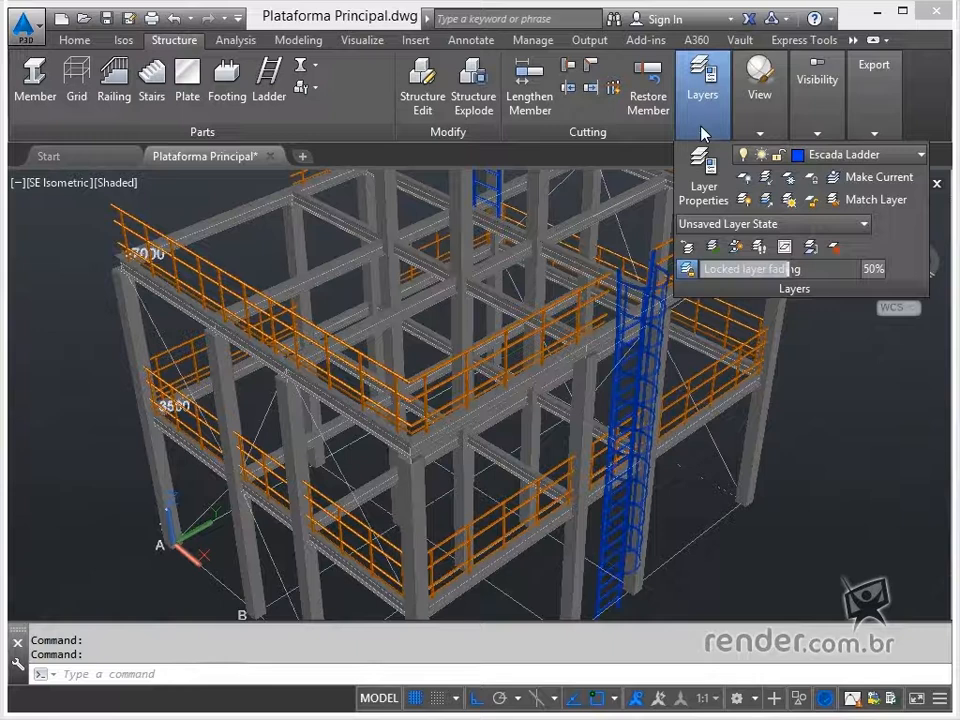
{"action": "left_click", "coordinate": [786, 160]}
{"action": "left_click", "coordinate": [745, 223]}
{"action": "left_click", "coordinate": [272, 338]}
{"action": "scroll", "coordinate": [472, 348], "scroll_direction": "down", "scroll_amount": 3}
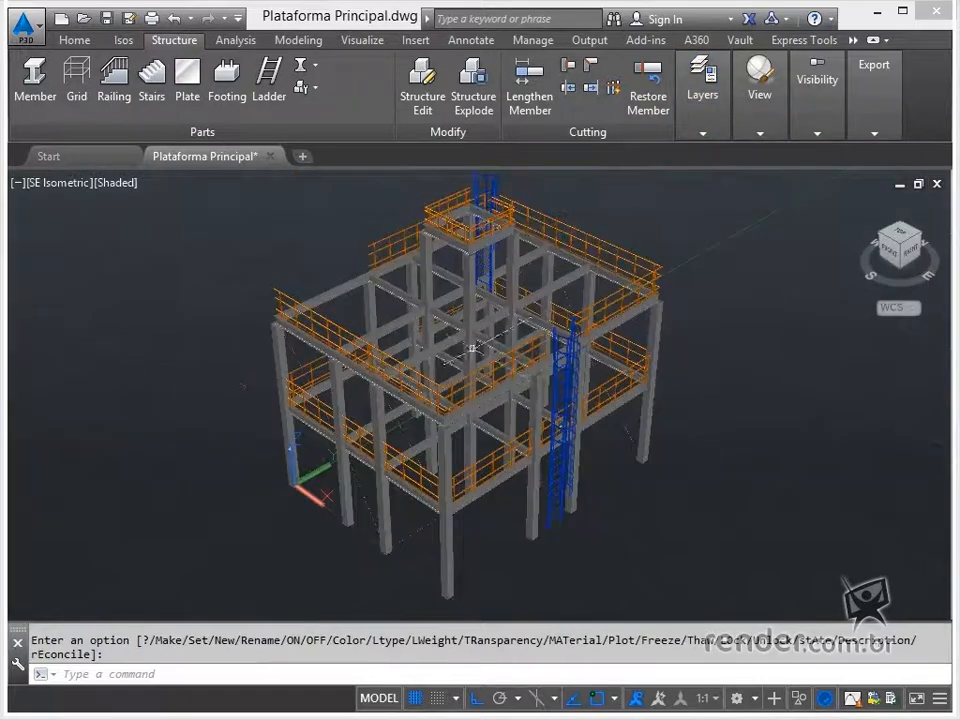
{"action": "left_click", "coordinate": [876, 267]}
{"action": "left_click", "coordinate": [876, 267]}
{"action": "scroll", "coordinate": [447, 385], "scroll_direction": "up", "scroll_amount": 2}
{"action": "mouse_move", "coordinate": [447, 385]}
{"action": "middle_mouse_down"}
{"action": "mouse_move", "coordinate": [566, 345]}
{"action": "mouse_move", "coordinate": [568, 369]}
{"action": "mouse_move", "coordinate": [531, 420]}
{"action": "middle_mouse_up"}
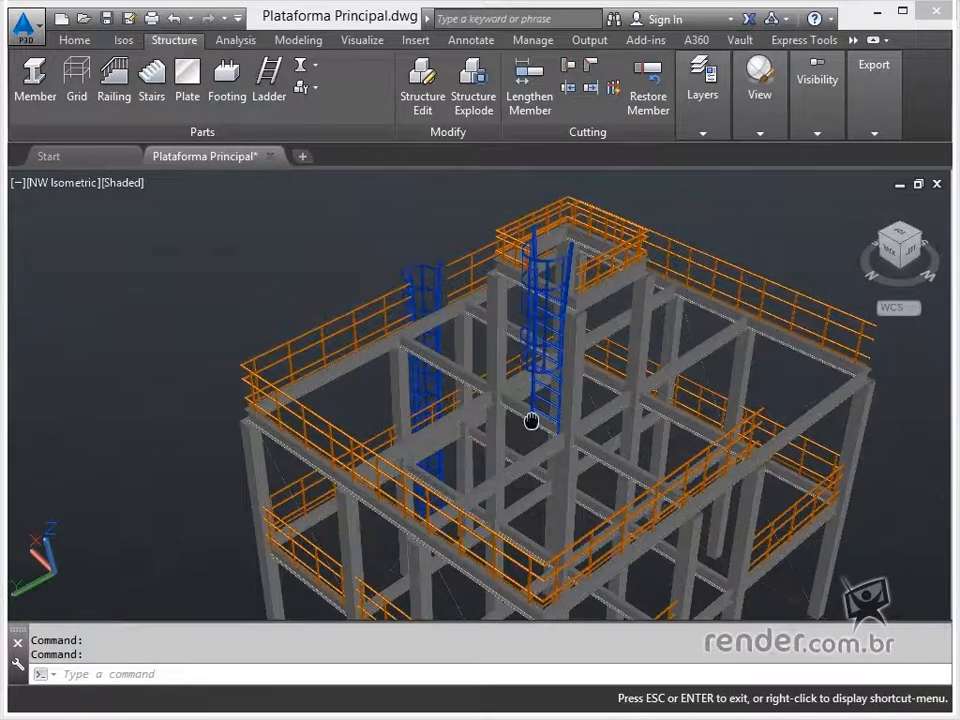